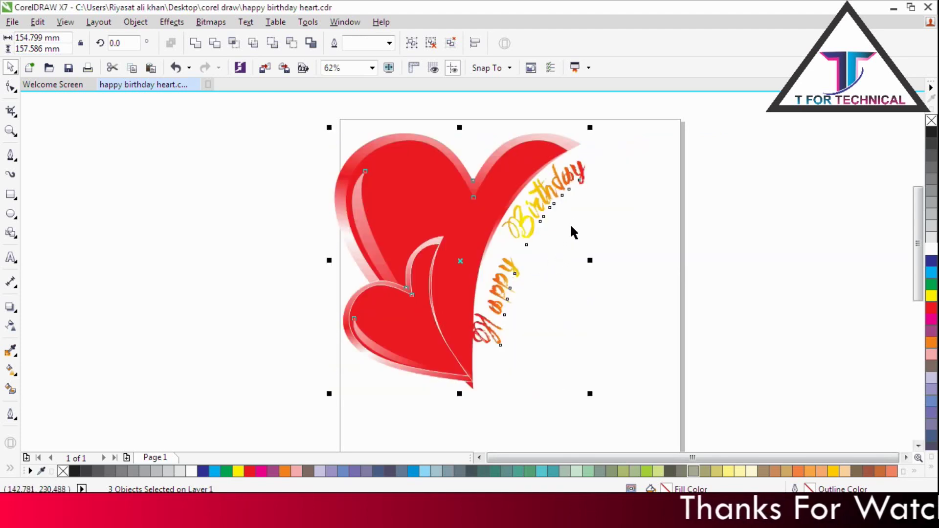
- Move the finished birthday heart artwork mostly off the page to clear drawing space, and deselect it
{"action": "left_click_drag", "start_coordinate": [445, 219], "coordinate": [281, 199]}
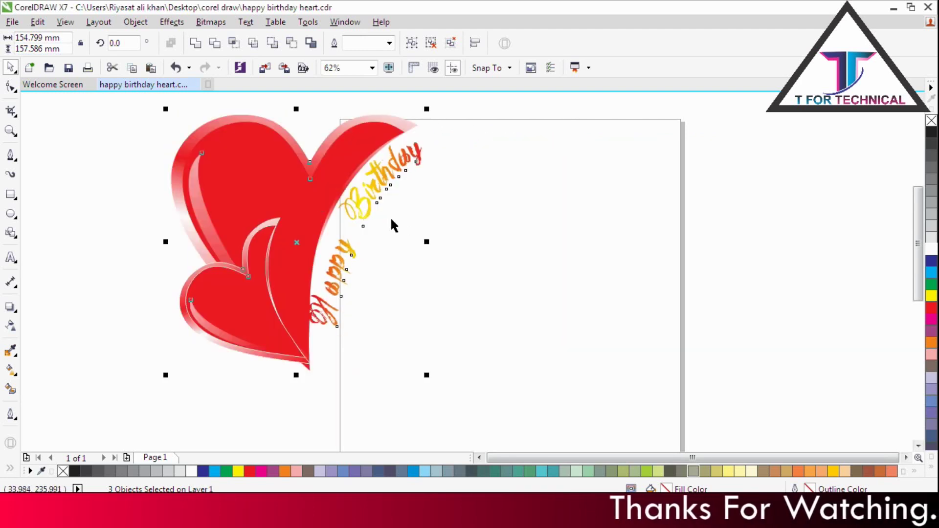
{"action": "scroll", "coordinate": [365, 254], "scroll_direction": "up", "scroll_amount": 1}
{"action": "scroll", "coordinate": [340, 230], "scroll_direction": "down", "scroll_amount": 2}
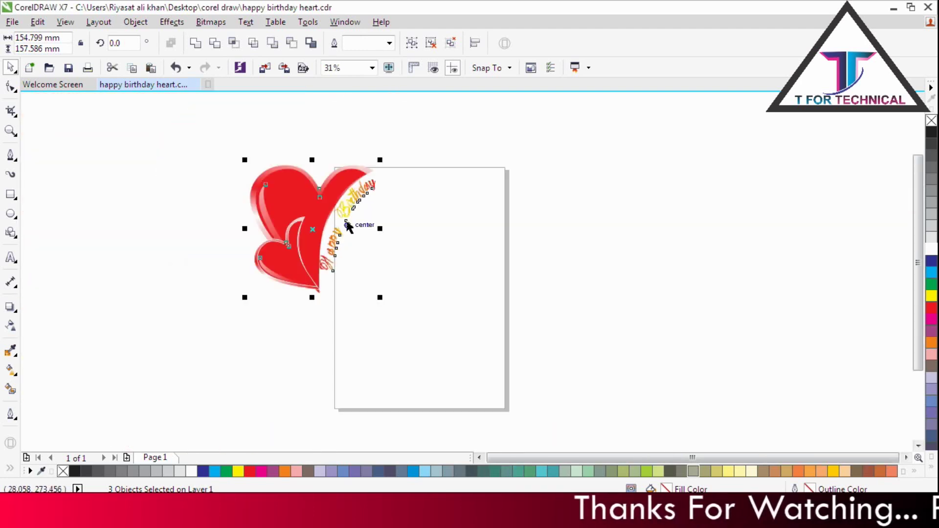
{"action": "scroll", "coordinate": [351, 214], "scroll_direction": "up", "scroll_amount": 1}
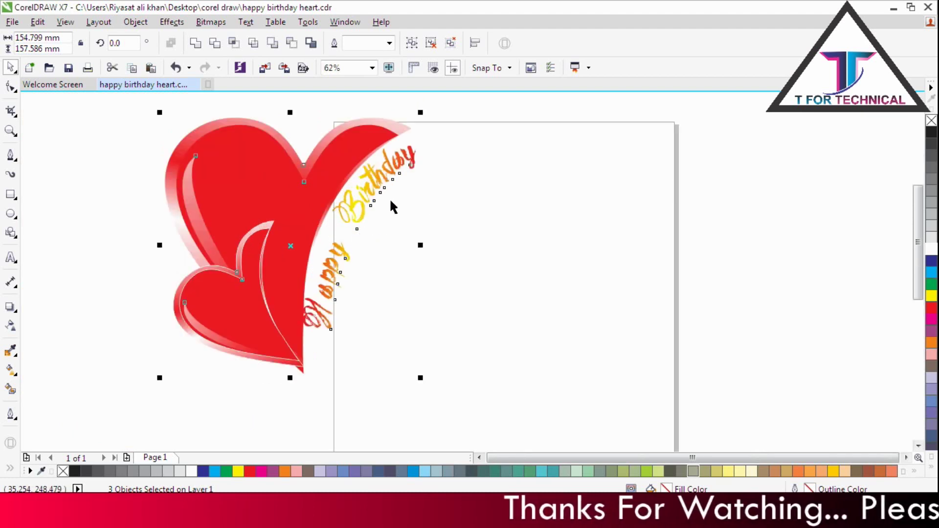
{"action": "left_click_drag", "start_coordinate": [390, 209], "coordinate": [370, 196]}
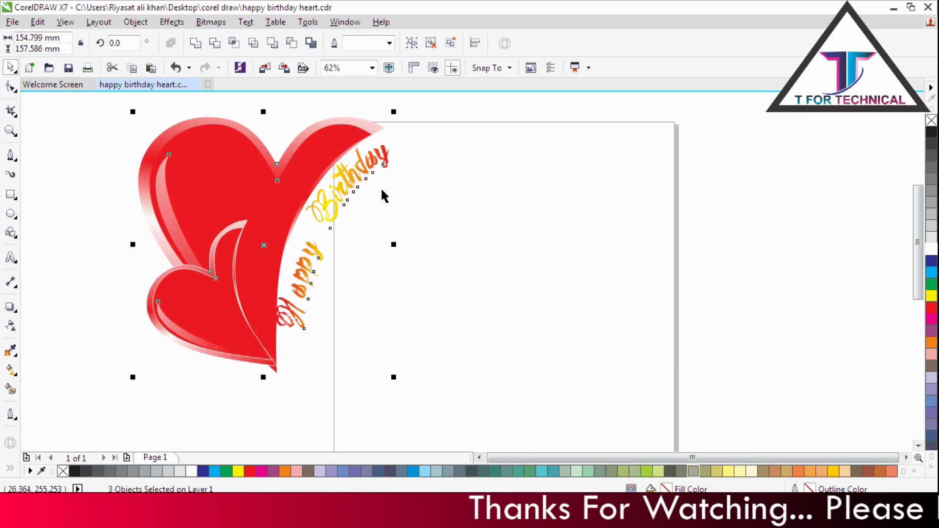
{"action": "left_click", "coordinate": [533, 197]}
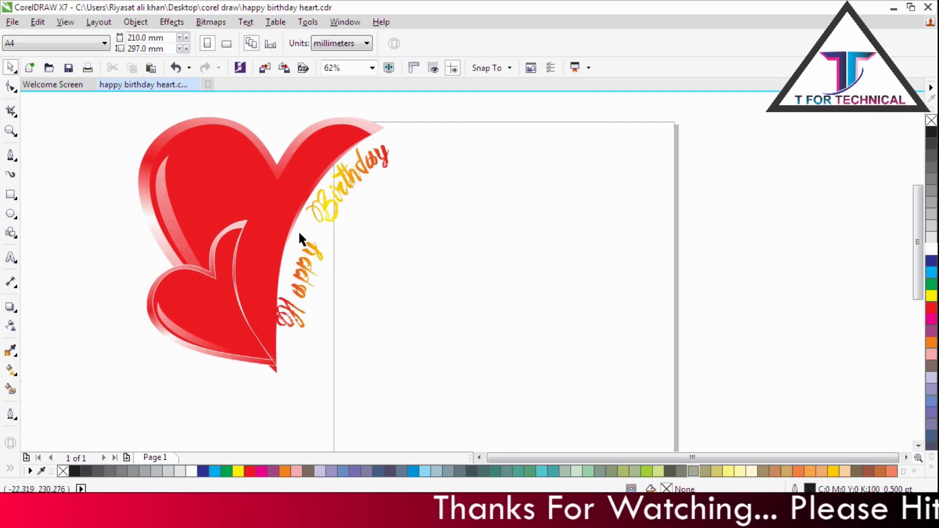
- Draw a heart basic shape about 113 mm wide and 113 mm high on the page and fill it red
{"action": "left_click", "coordinate": [14, 237]}
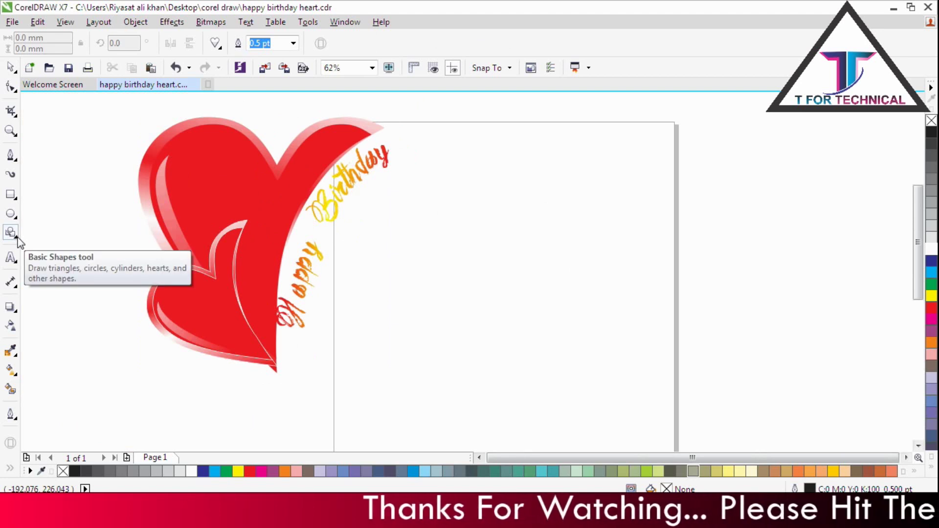
{"action": "left_click", "coordinate": [17, 238]}
{"action": "left_click", "coordinate": [51, 319]}
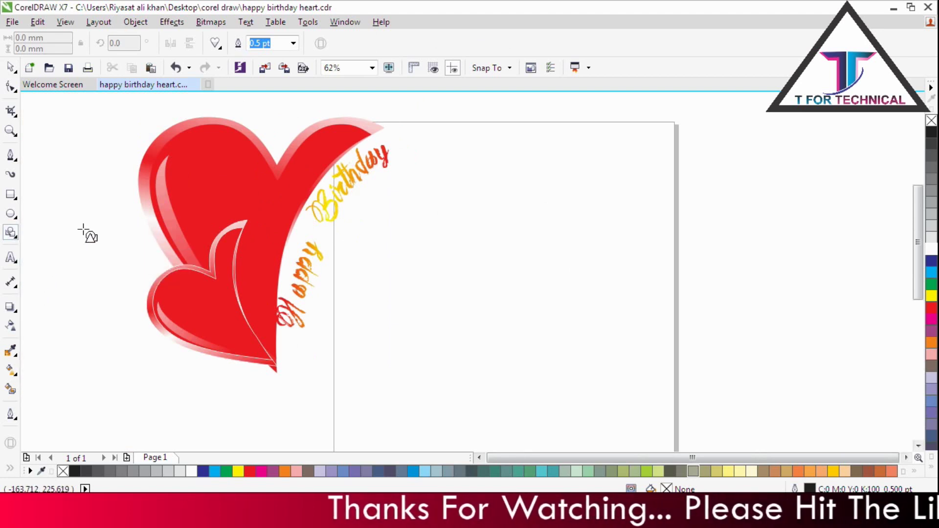
{"action": "left_click", "coordinate": [218, 49]}
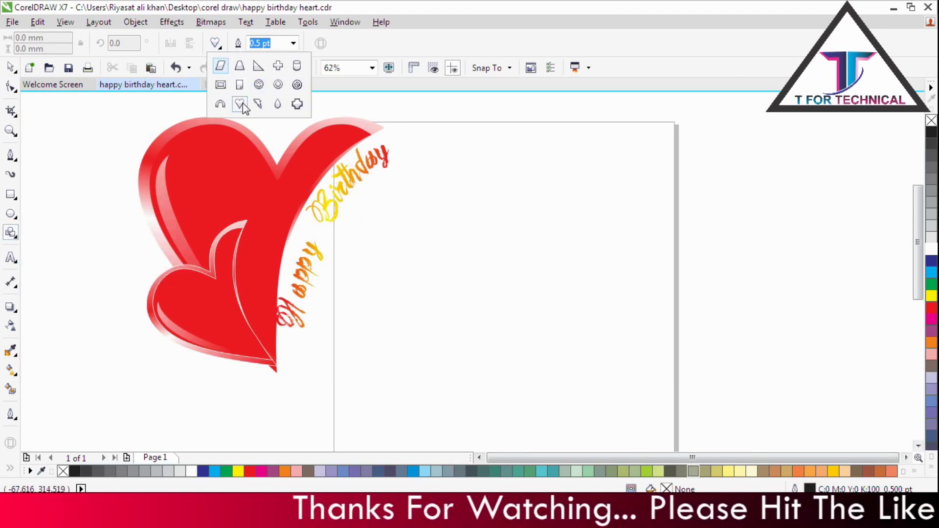
{"action": "left_click_drag", "start_coordinate": [478, 187], "coordinate": [666, 374]}
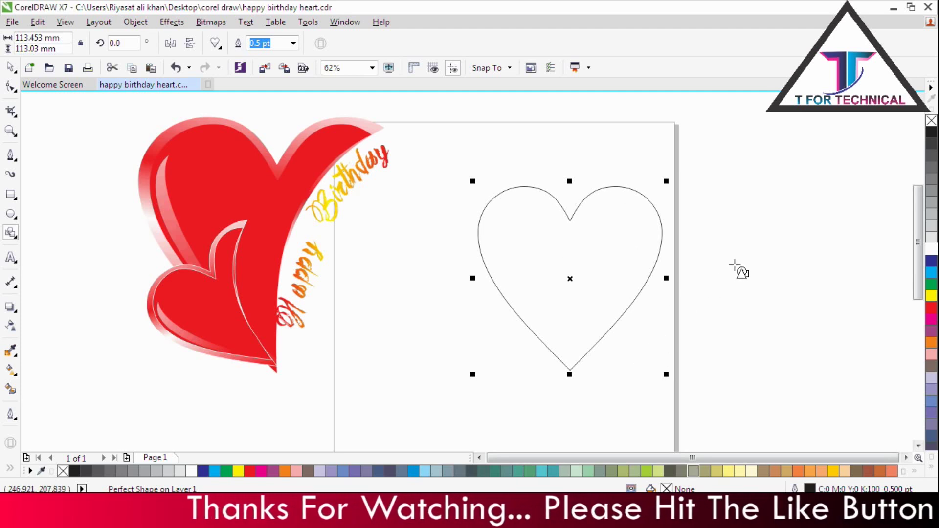
{"action": "left_click", "coordinate": [931, 307]}
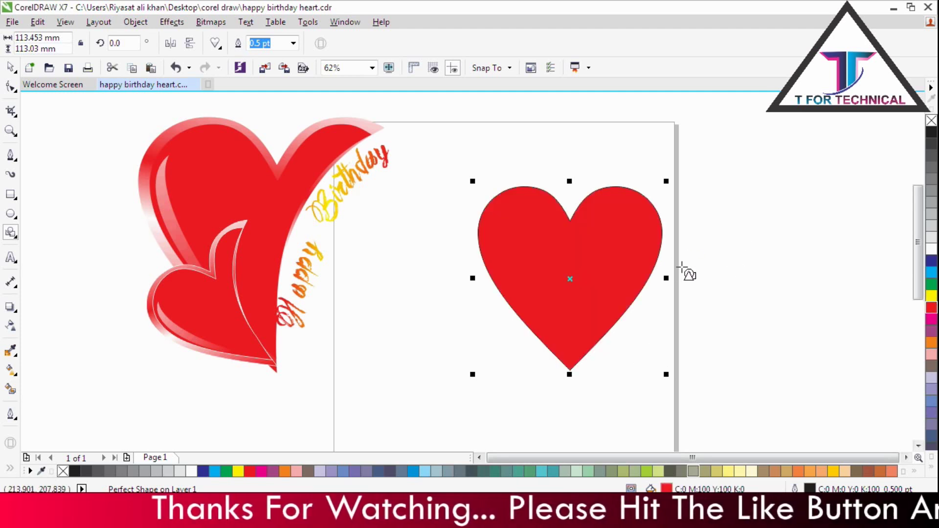
- Draw an ellipse over the red heart's right side and resize it to about 119 by 132 mm
{"action": "left_click", "coordinate": [11, 214]}
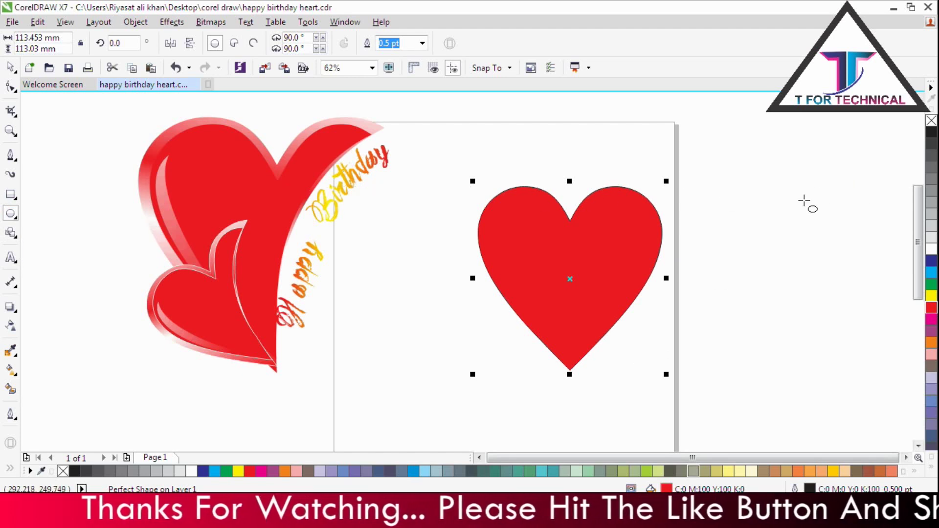
{"action": "left_click_drag", "start_coordinate": [753, 190], "coordinate": [570, 425]}
{"action": "left_click_drag", "start_coordinate": [663, 184], "coordinate": [669, 198]}
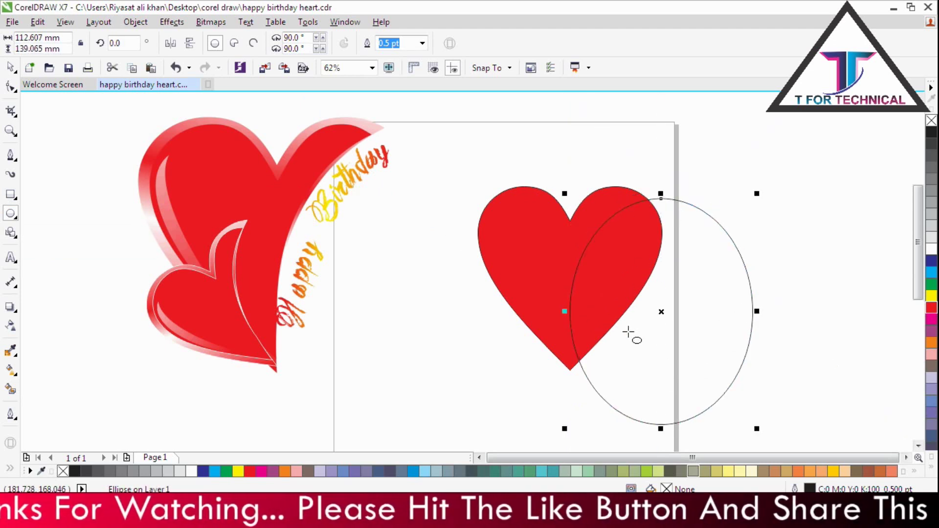
{"action": "left_click_drag", "start_coordinate": [568, 311], "coordinate": [556, 311]}
{"action": "left_click_drag", "start_coordinate": [655, 194], "coordinate": [658, 202]}
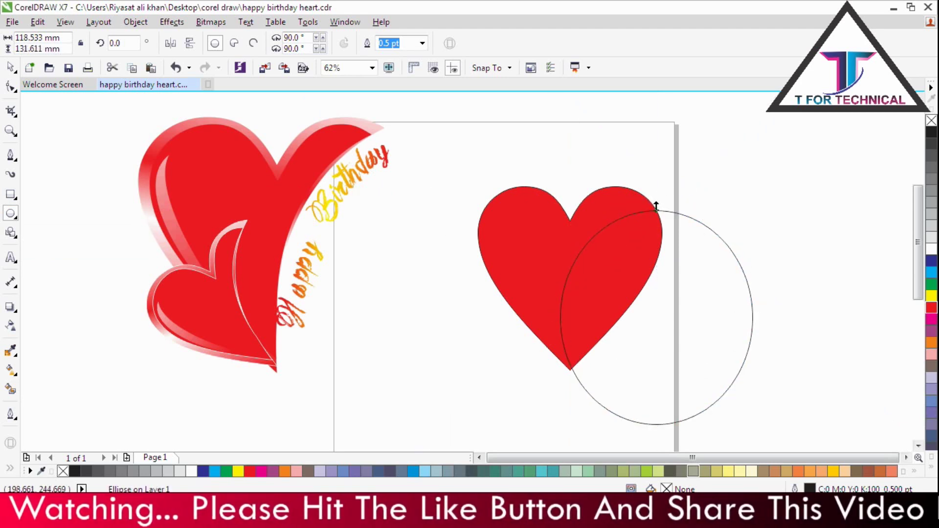
- Select the ellipse and the red heart together and cut the ellipse out with Back Minus Front
{"action": "left_click", "coordinate": [536, 269], "text": "shift"}
{"action": "left_click", "coordinate": [10, 67]}
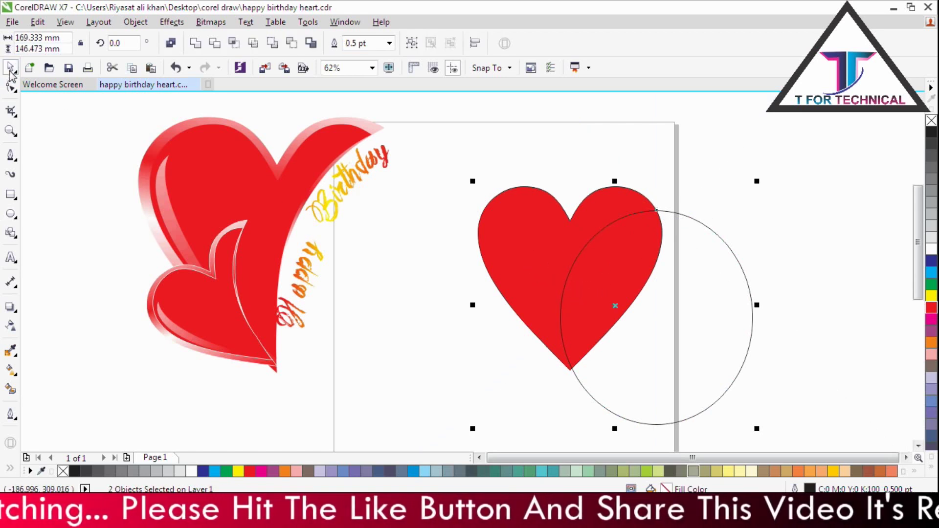
{"action": "left_click", "coordinate": [728, 248]}
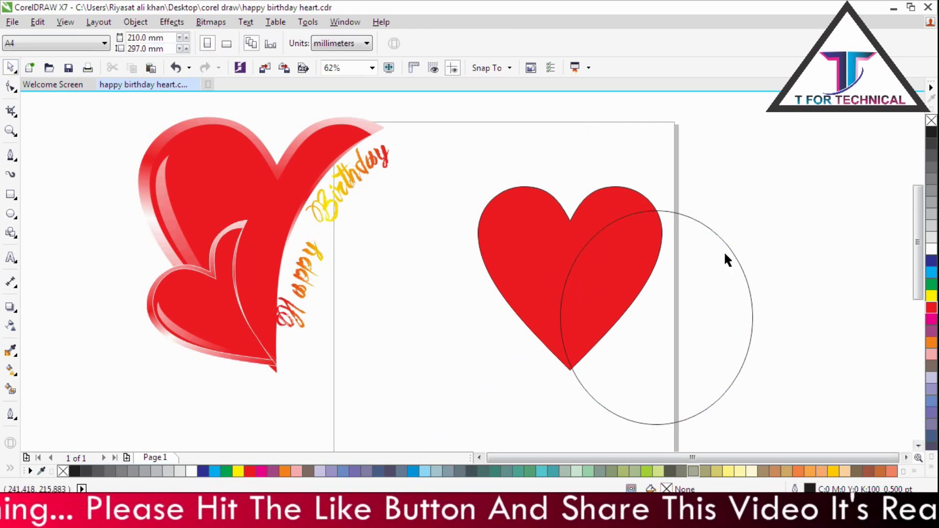
{"action": "left_click", "coordinate": [526, 245], "text": "shift"}
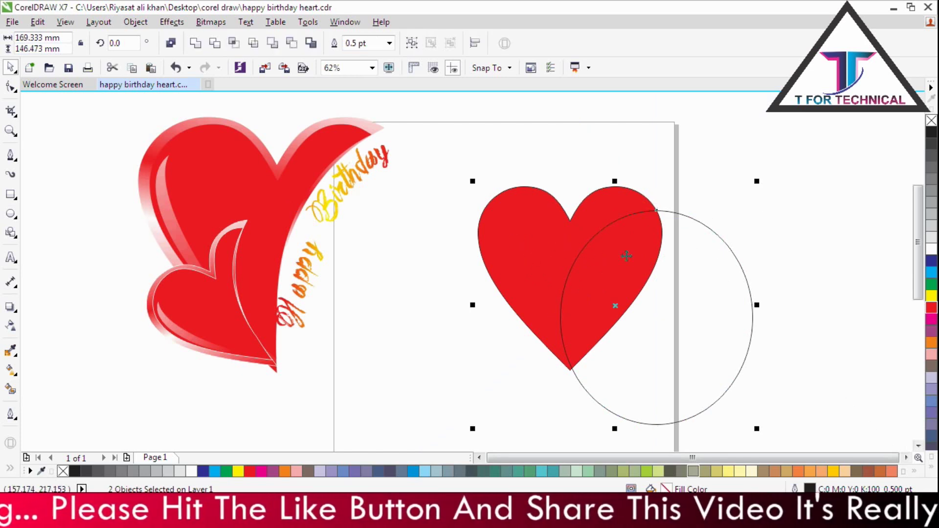
{"action": "left_click", "coordinate": [292, 44]}
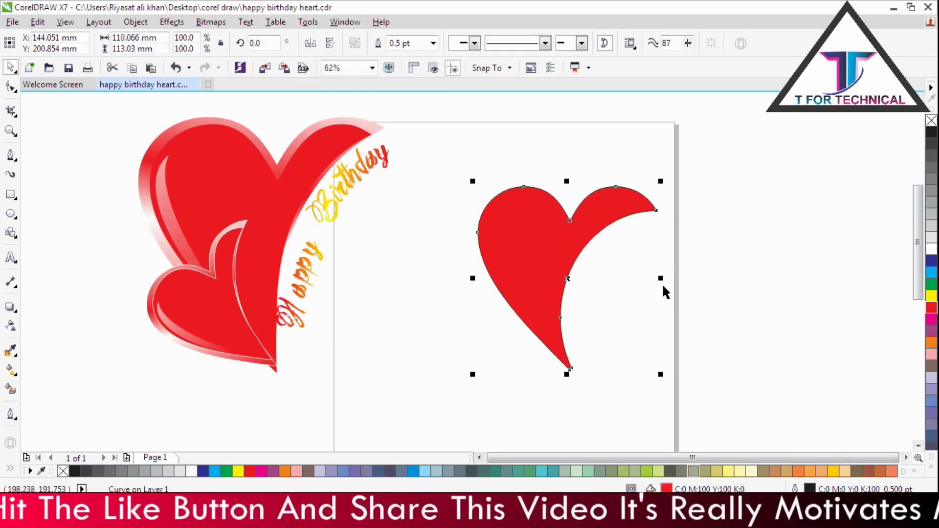
- Delete the extra node at the cut heart's bottom tip and adjust the curve there to form a sharp point
{"action": "scroll", "coordinate": [567, 362], "scroll_direction": "up", "scroll_amount": 2}
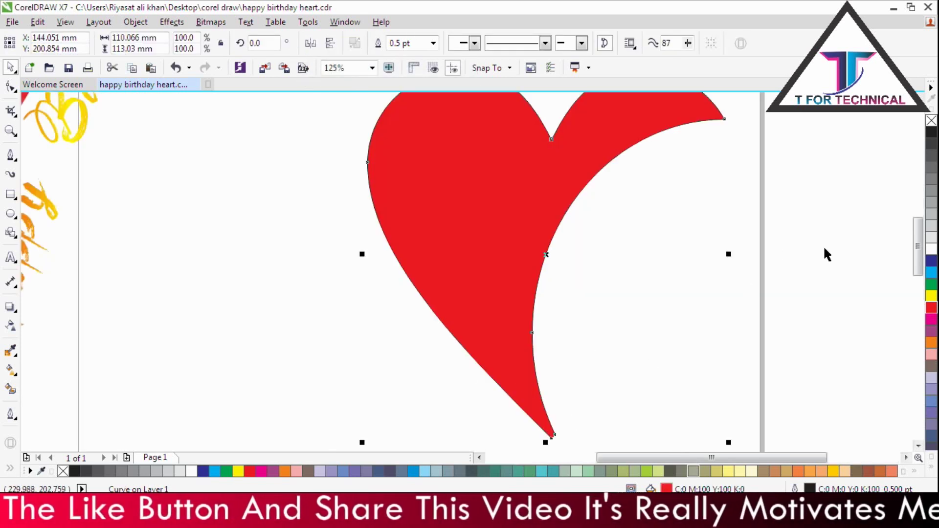
{"action": "left_click_drag", "start_coordinate": [919, 252], "coordinate": [919, 279]}
{"action": "scroll", "coordinate": [606, 266], "scroll_direction": "up", "scroll_amount": 4}
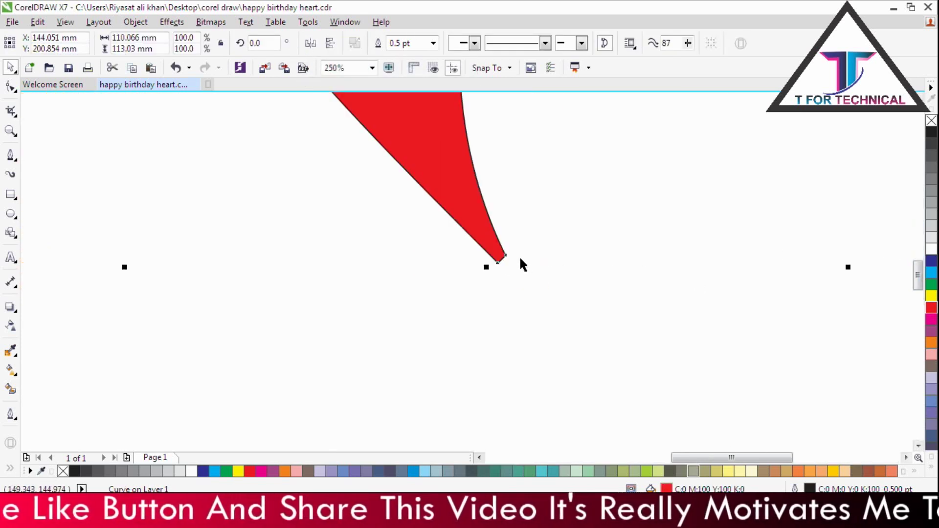
{"action": "left_click", "coordinate": [10, 86]}
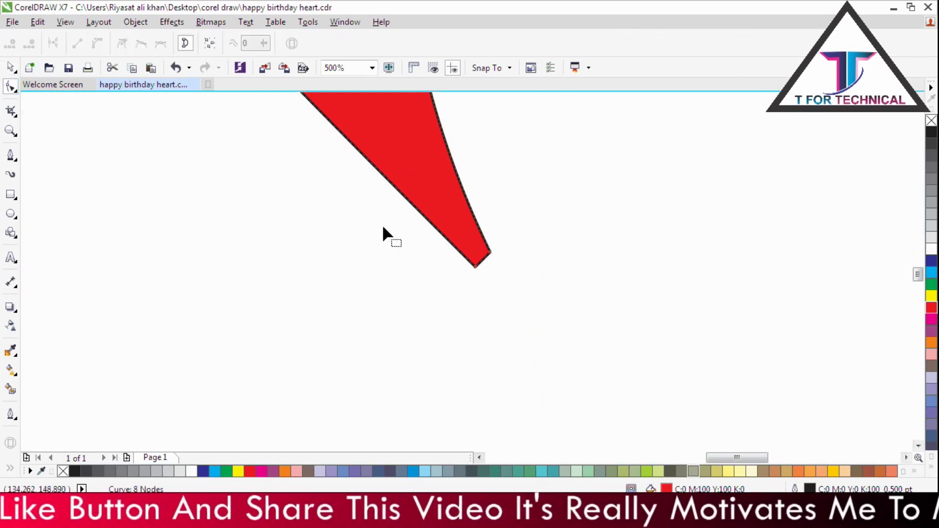
{"action": "right_click", "coordinate": [490, 252]}
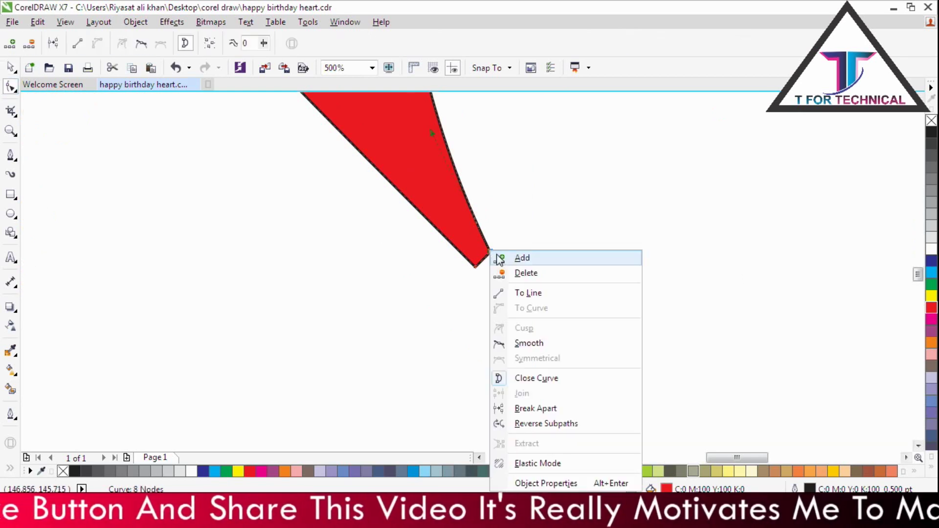
{"action": "left_click", "coordinate": [520, 270]}
{"action": "left_click", "coordinate": [477, 264]}
{"action": "mouse_move", "coordinate": [485, 256]}
{"action": "left_mouse_down"}
{"action": "mouse_move", "coordinate": [472, 246]}
{"action": "mouse_move", "coordinate": [474, 254]}
{"action": "left_mouse_up"}
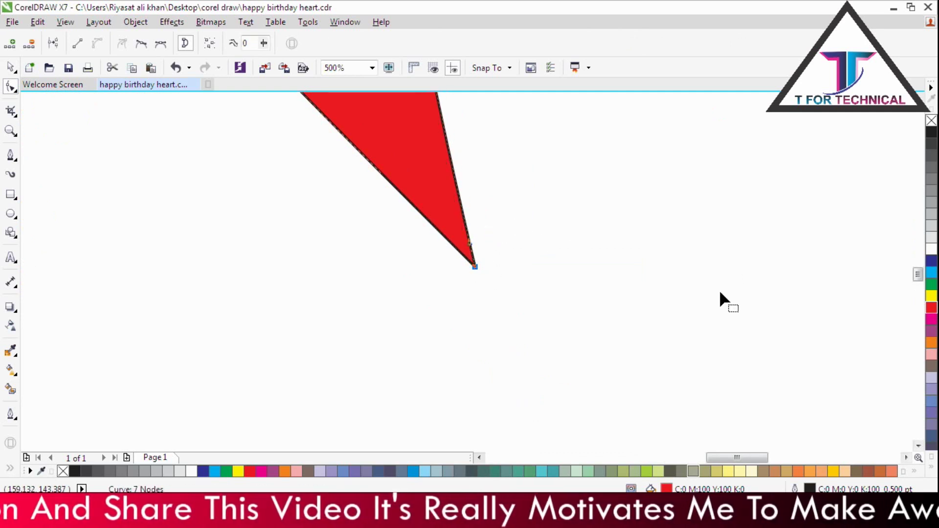
- Create a smaller copy of the cut heart inside it, scaled to about 98 by 101 mm
{"action": "scroll", "coordinate": [743, 240], "scroll_direction": "down", "scroll_amount": 1}
{"action": "scroll", "coordinate": [881, 275], "scroll_direction": "up", "scroll_amount": 3}
{"action": "scroll", "coordinate": [778, 240], "scroll_direction": "down", "scroll_amount": 2}
{"action": "scroll", "coordinate": [857, 174], "scroll_direction": "up", "scroll_amount": 1}
{"action": "scroll", "coordinate": [856, 175], "scroll_direction": "down", "scroll_amount": 1}
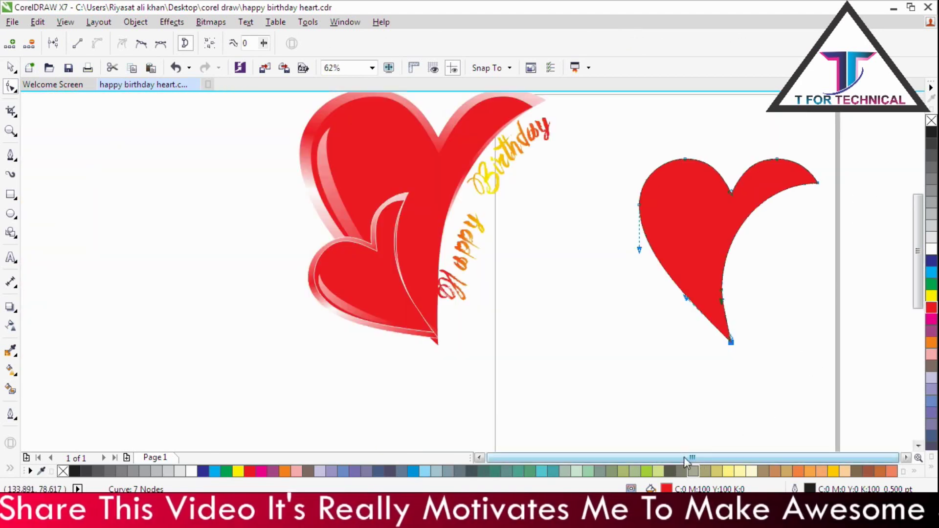
{"action": "scroll", "coordinate": [895, 457], "scroll_direction": "right", "scroll_amount": 3}
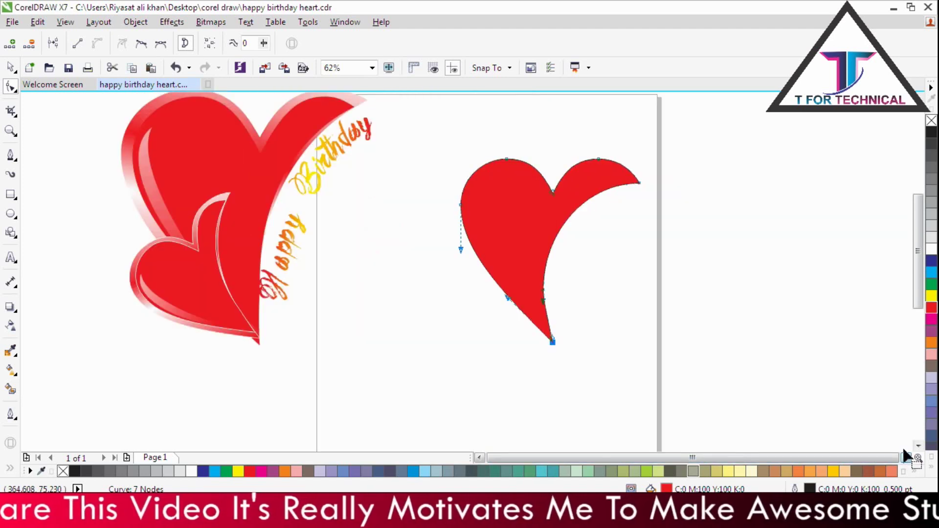
{"action": "left_click", "coordinate": [10, 67]}
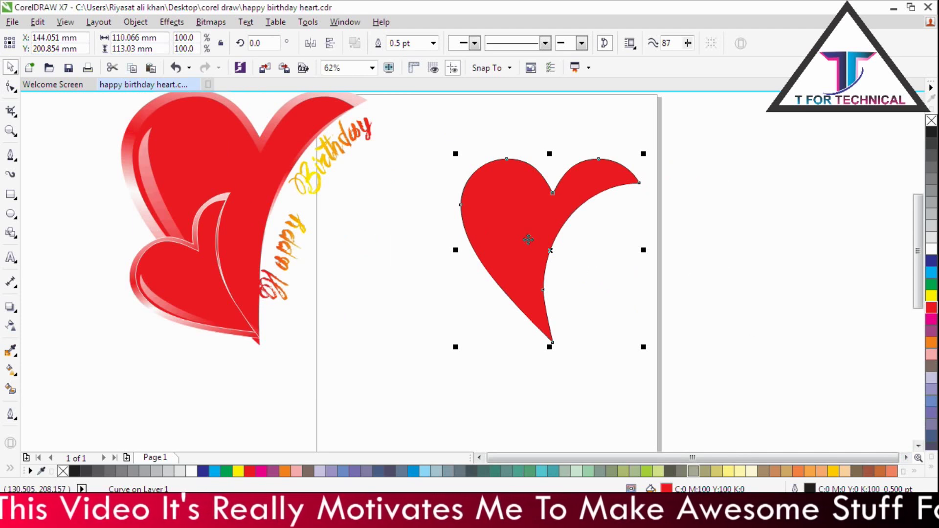
{"action": "left_click_drag", "start_coordinate": [528, 239], "coordinate": [523, 220]}
{"action": "left_click_drag", "start_coordinate": [644, 156], "coordinate": [608, 184]}
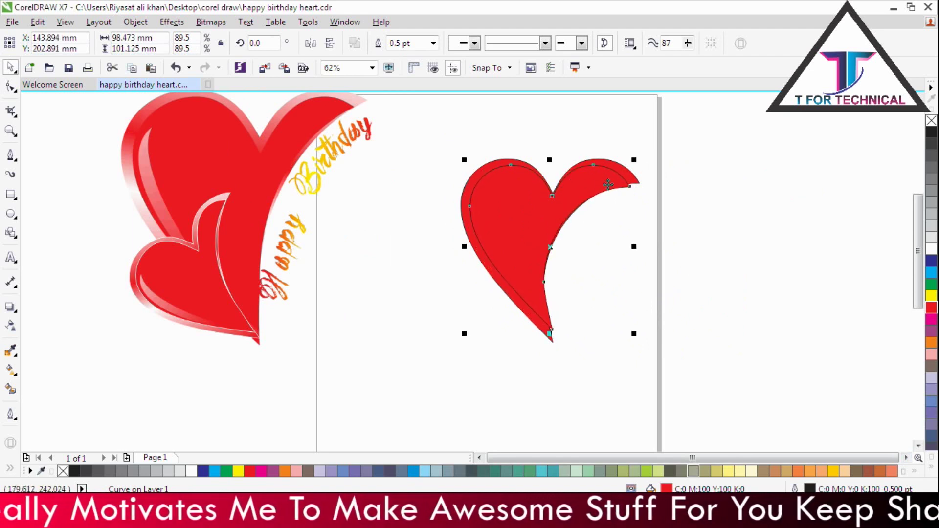
- Reshape the inner heart with the Shape tool, moving its top notch node straight down away from the outer outline
{"action": "left_click", "coordinate": [10, 86]}
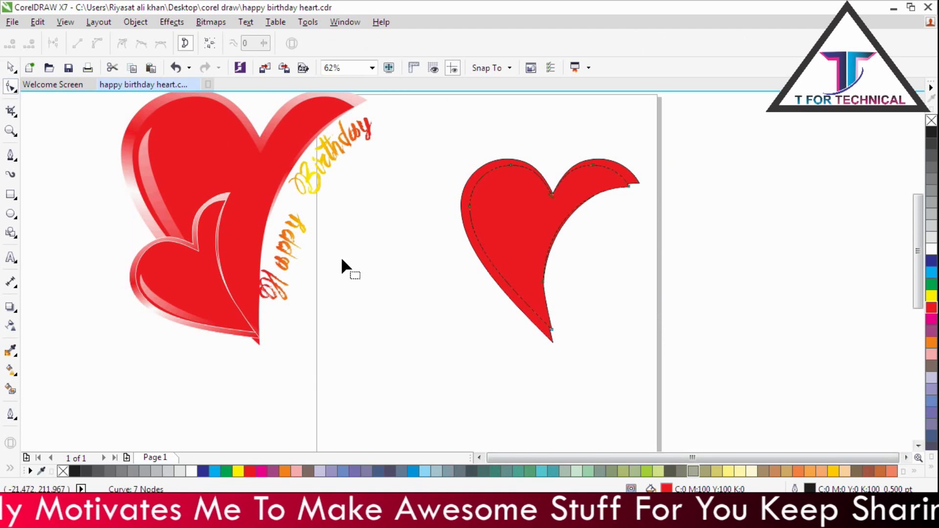
{"action": "scroll", "coordinate": [573, 347], "scroll_direction": "up", "scroll_amount": 3}
{"action": "left_click", "coordinate": [528, 311]}
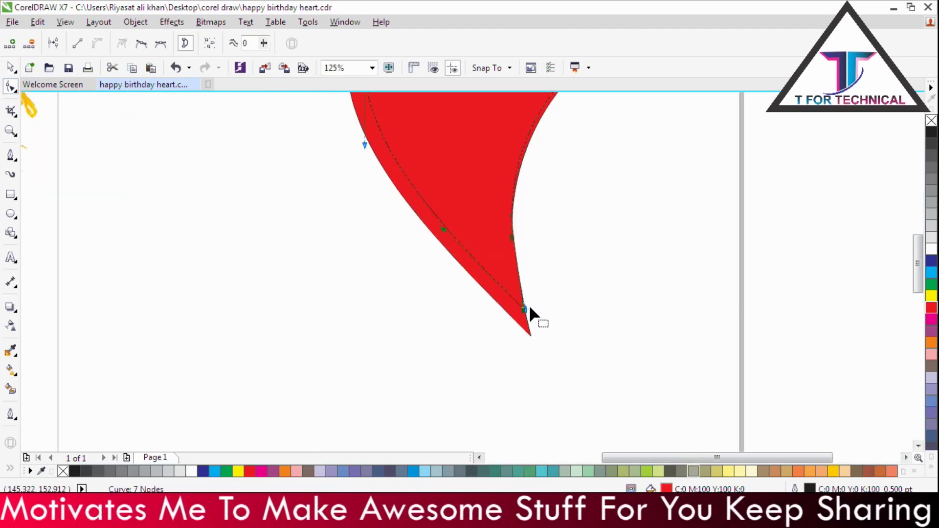
{"action": "left_click_drag", "start_coordinate": [918, 281], "coordinate": [918, 244]}
{"action": "left_click", "coordinate": [684, 235]}
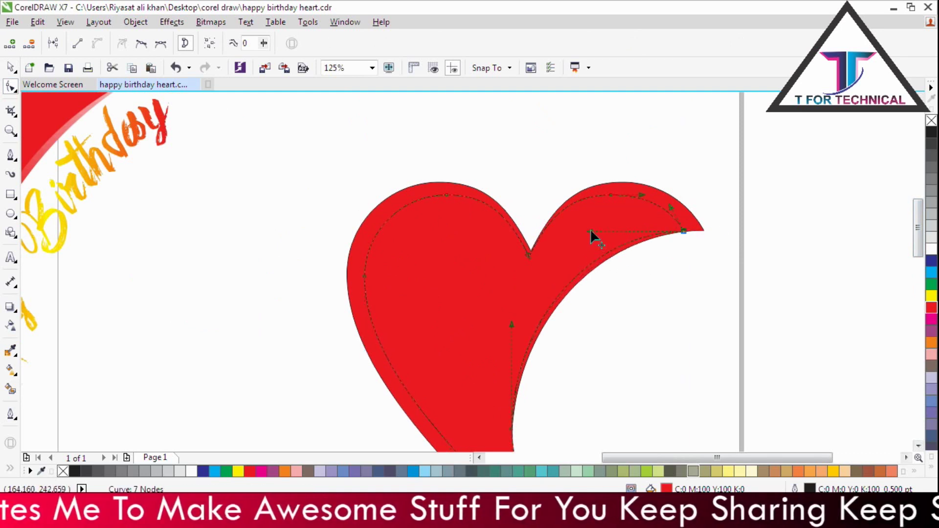
{"action": "left_click", "coordinate": [527, 254]}
{"action": "left_click_drag", "start_coordinate": [527, 254], "coordinate": [532, 274]}
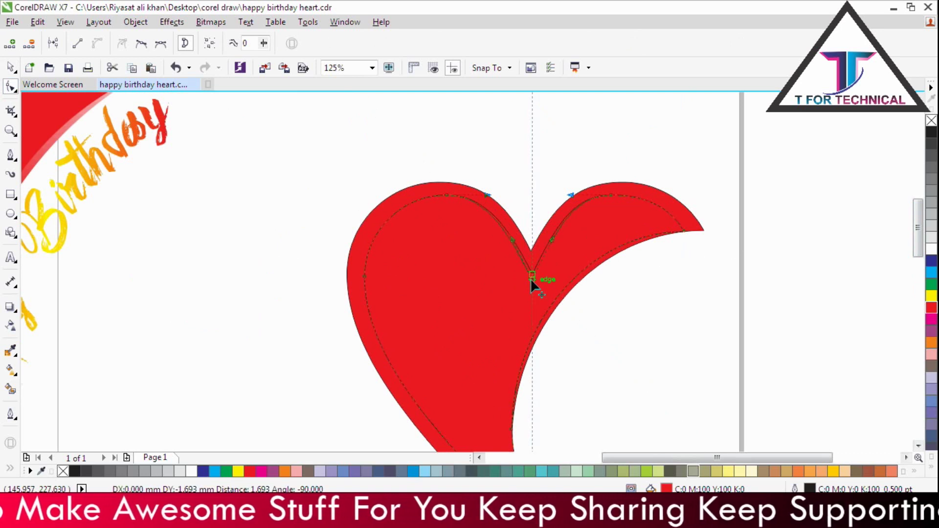
- Apply an interactive linear fountain fill to the outer heart, running from red near its lower edge to white above its notch
{"action": "scroll", "coordinate": [751, 222], "scroll_direction": "down", "scroll_amount": 3}
{"action": "scroll", "coordinate": [752, 222], "scroll_direction": "up", "scroll_amount": 3}
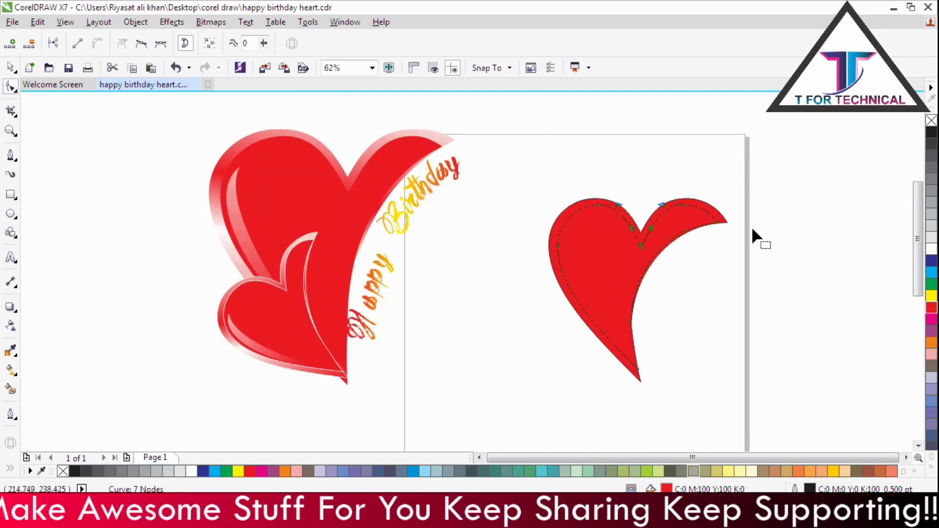
{"action": "scroll", "coordinate": [690, 264], "scroll_direction": "down", "scroll_amount": 2}
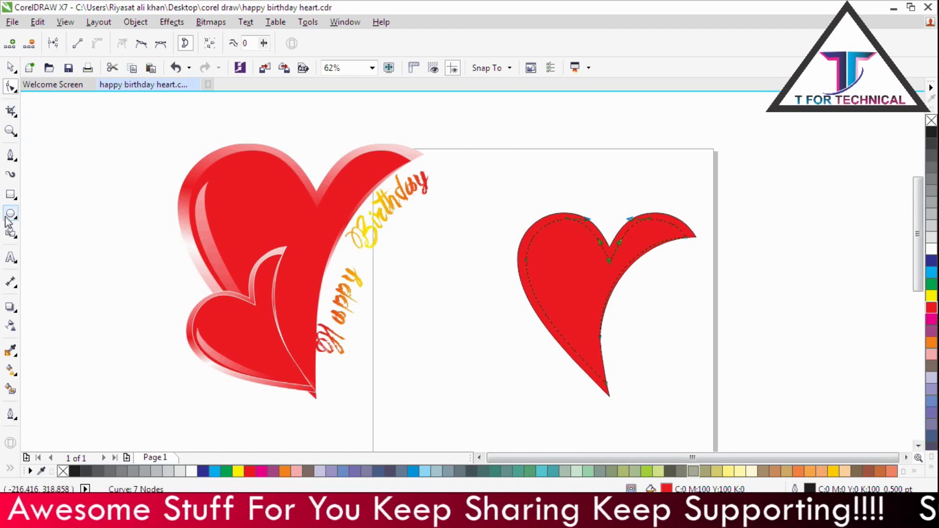
{"action": "left_click", "coordinate": [10, 68]}
{"action": "left_click", "coordinate": [626, 185]}
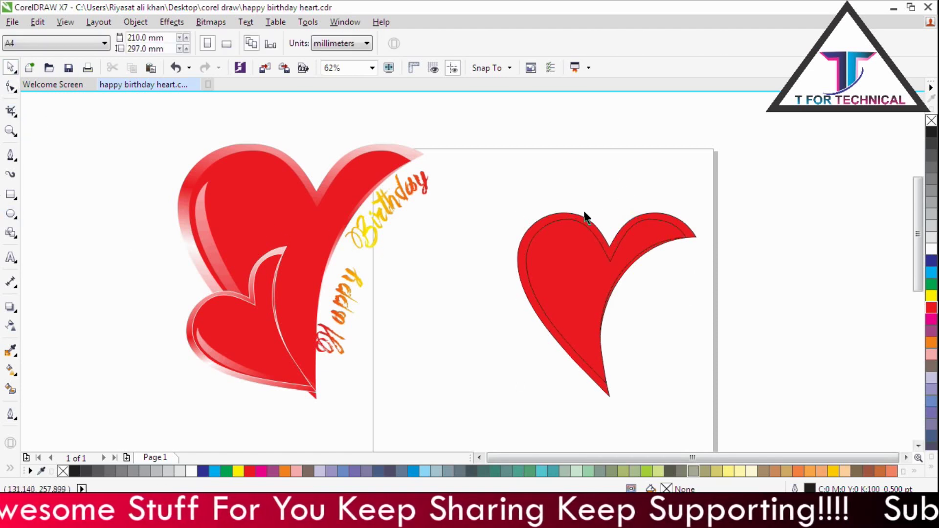
{"action": "left_click", "coordinate": [572, 214]}
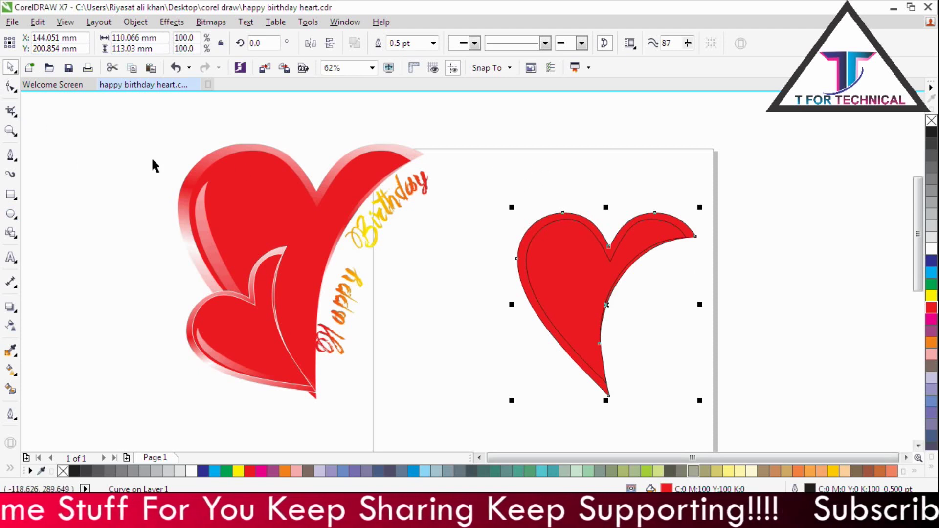
{"action": "left_click", "coordinate": [10, 370]}
{"action": "left_click", "coordinate": [16, 375]}
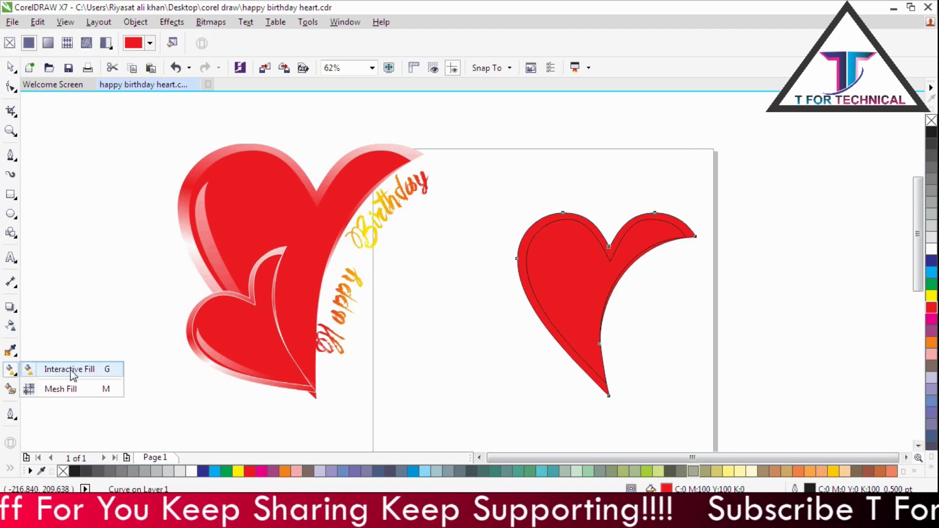
{"action": "left_click", "coordinate": [75, 370]}
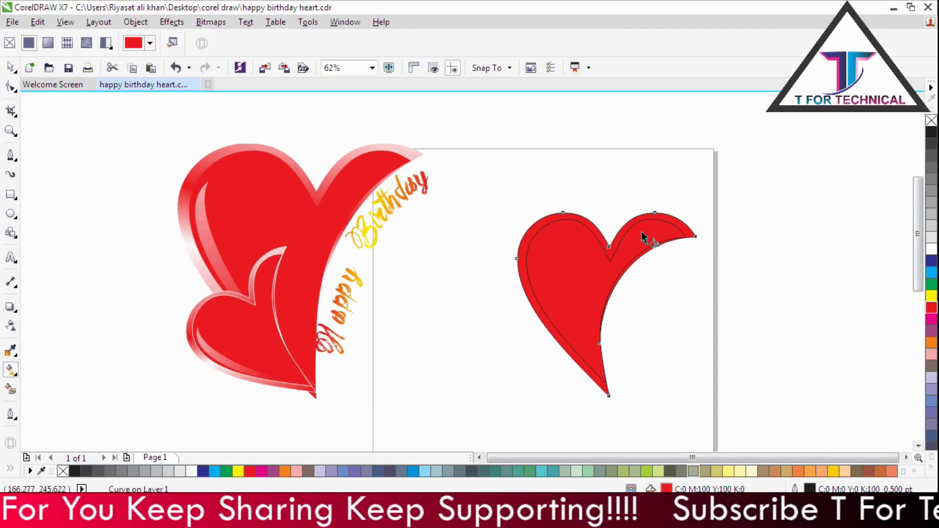
{"action": "left_click_drag", "start_coordinate": [549, 273], "coordinate": [610, 181]}
{"action": "left_click_drag", "start_coordinate": [549, 273], "coordinate": [556, 339]}
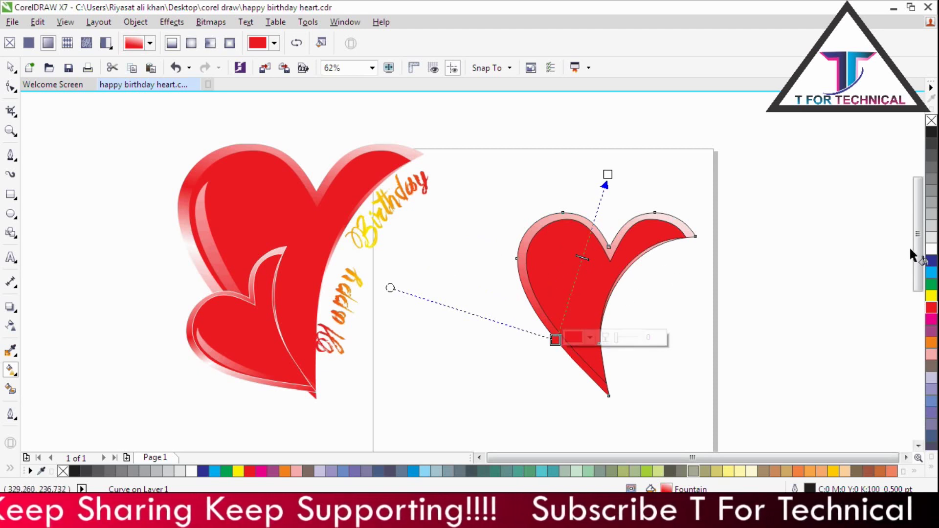
- Add a middle colour stop to the outer heart's gradient, making the upper end stop red and the middle stop white
{"action": "left_click_drag", "start_coordinate": [935, 311], "coordinate": [629, 274]}
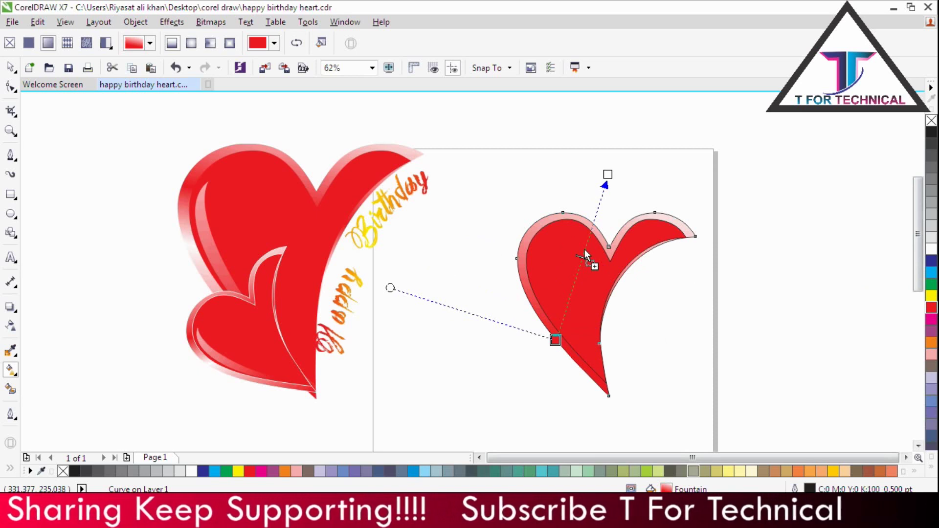
{"action": "left_click_drag", "start_coordinate": [585, 250], "coordinate": [585, 247]}
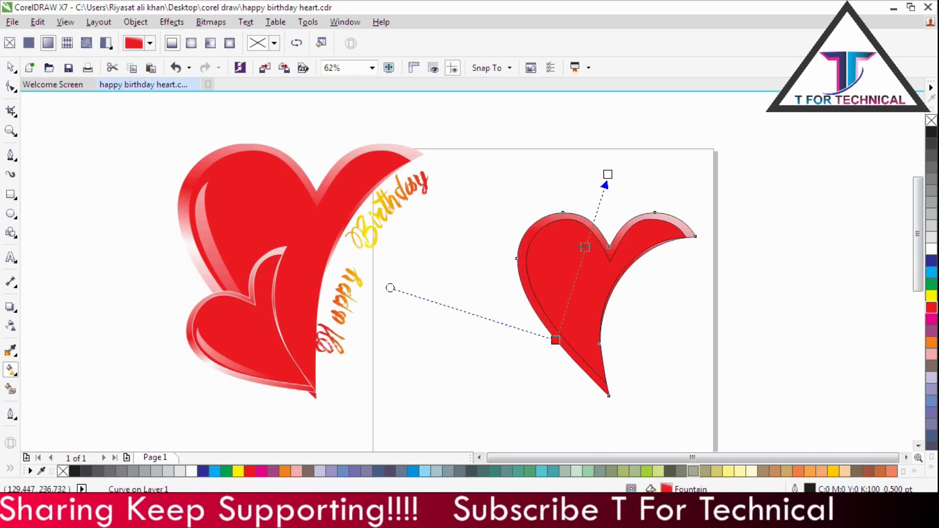
{"action": "left_click", "coordinate": [606, 174]}
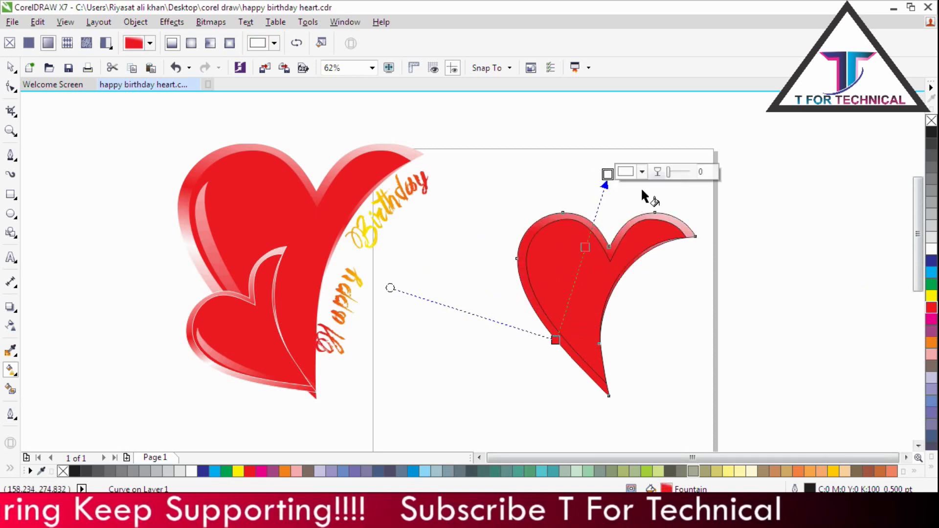
{"action": "left_click", "coordinate": [932, 307]}
{"action": "left_click", "coordinate": [586, 247]}
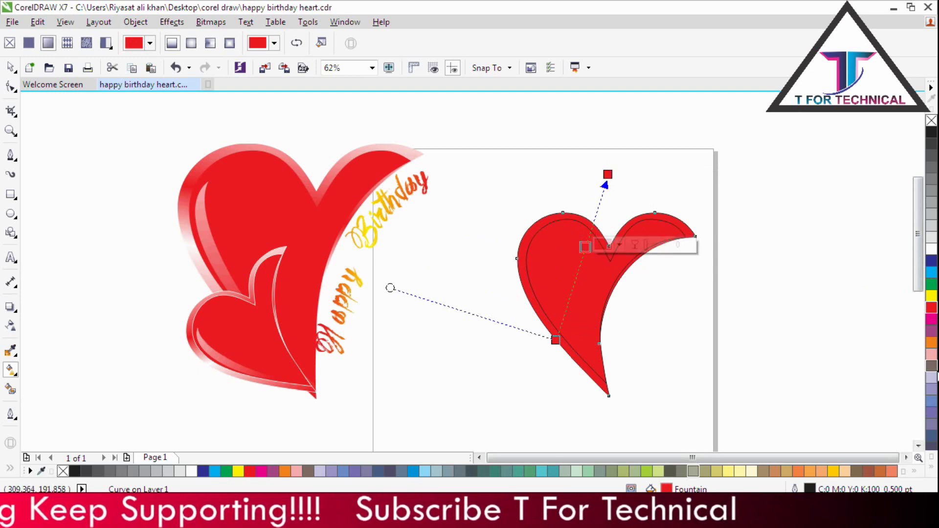
{"action": "left_click", "coordinate": [931, 250]}
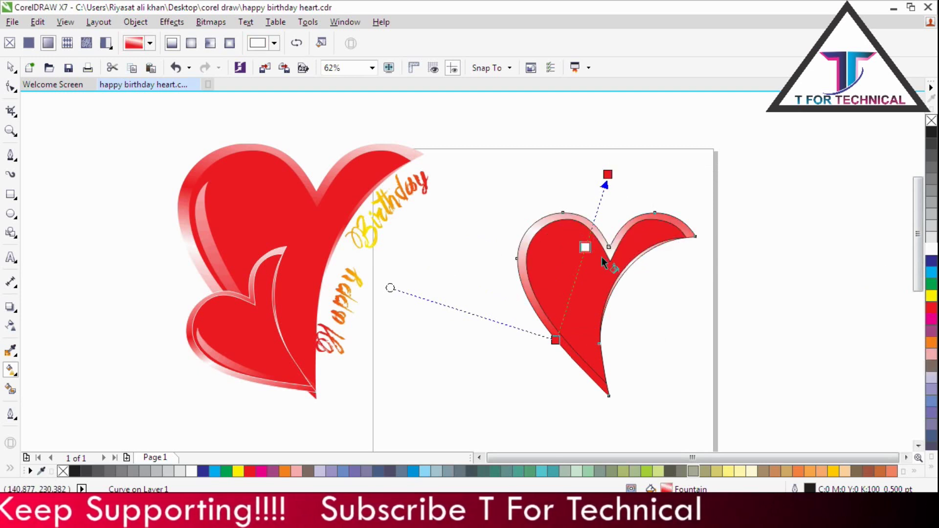
- Reposition the outer heart's gradient between its lower tip and right lobe, with the white middle stop near the notch
{"action": "left_click_drag", "start_coordinate": [608, 174], "coordinate": [654, 193]}
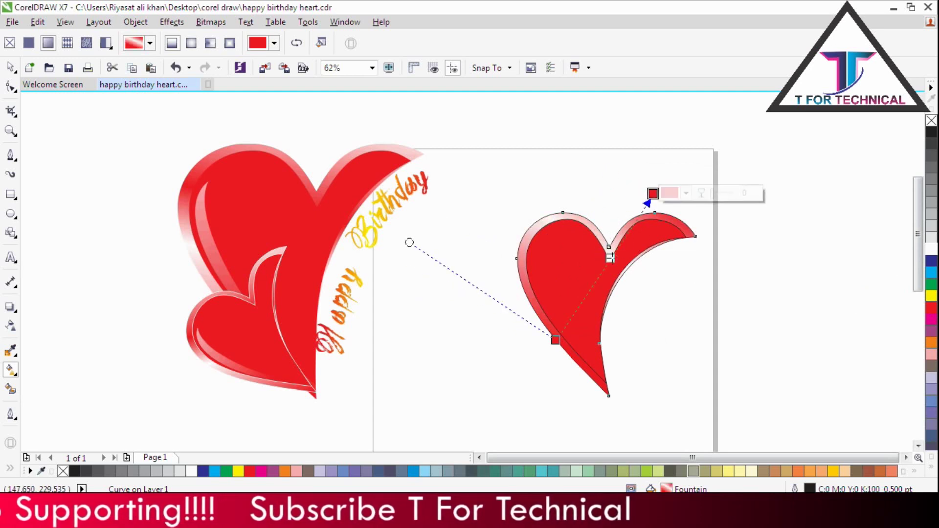
{"action": "left_click", "coordinate": [610, 259]}
{"action": "left_click_drag", "start_coordinate": [555, 340], "coordinate": [598, 376]}
{"action": "left_click", "coordinate": [628, 277]}
{"action": "left_click_drag", "start_coordinate": [653, 193], "coordinate": [636, 193]}
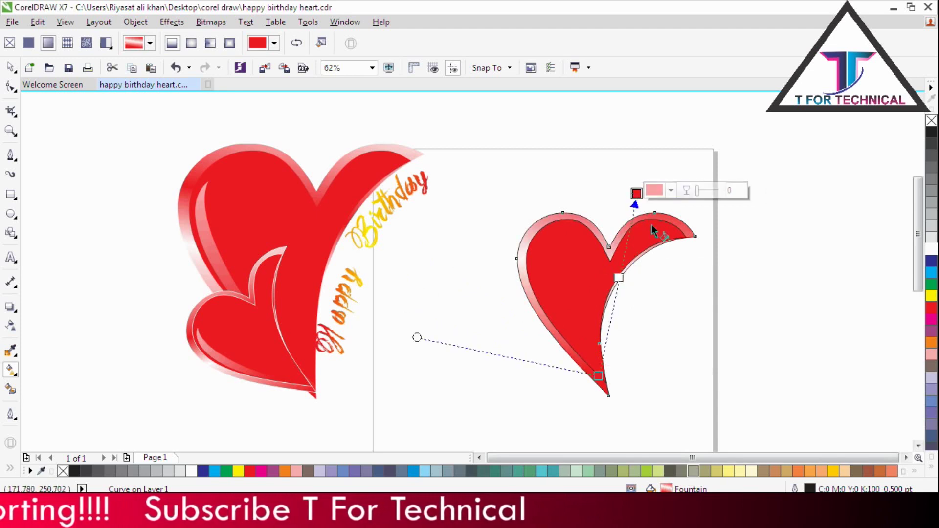
{"action": "left_click", "coordinate": [619, 277]}
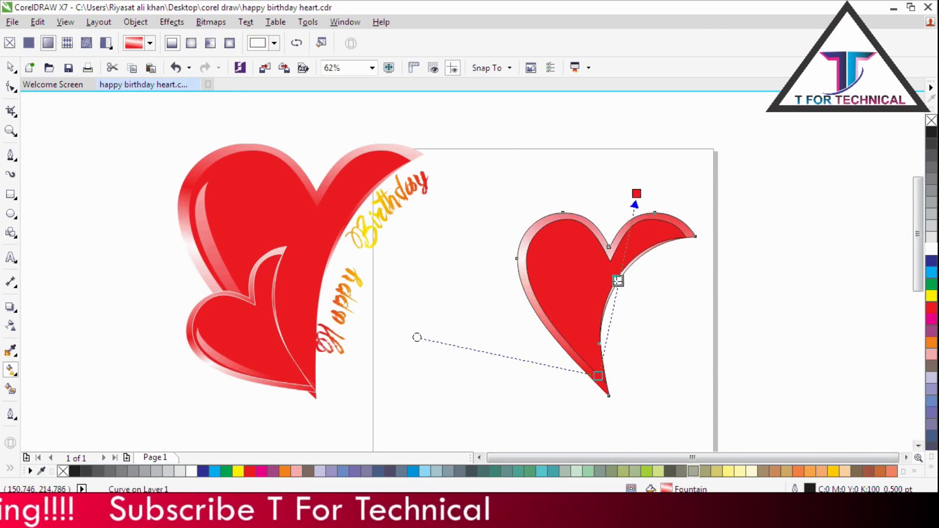
{"action": "left_click_drag", "start_coordinate": [598, 375], "coordinate": [585, 372]}
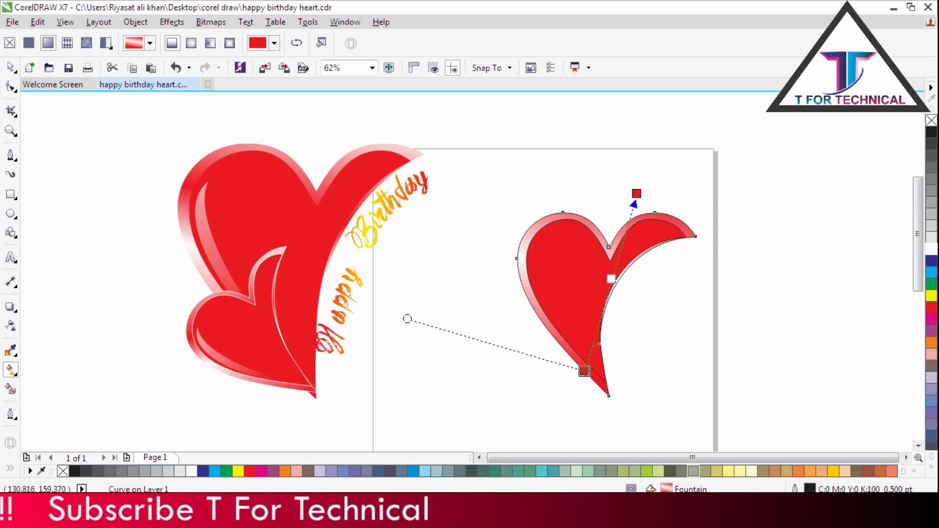
{"action": "left_click", "coordinate": [612, 277]}
{"action": "left_click_drag", "start_coordinate": [612, 277], "coordinate": [618, 256]}
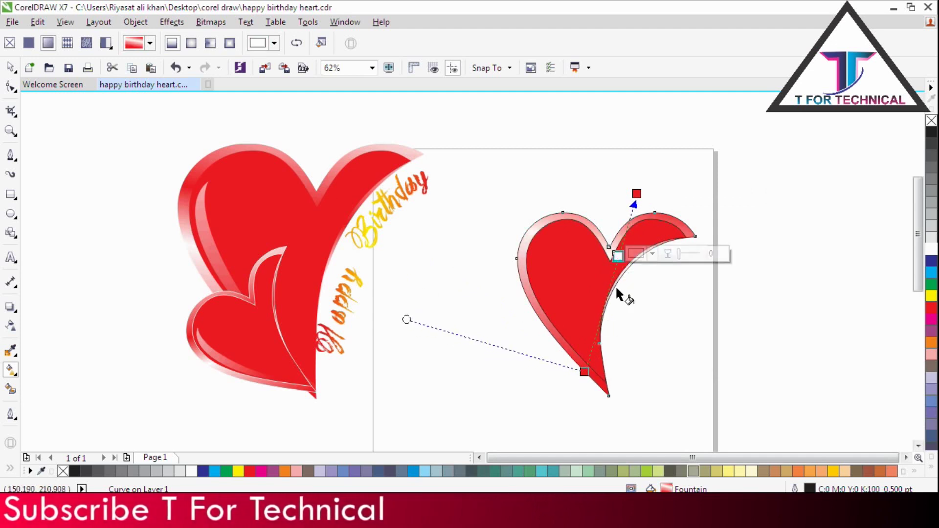
- Add a red stop below the gradient's white middle stop and a white stop above it
{"action": "left_click_drag", "start_coordinate": [931, 309], "coordinate": [606, 297]}
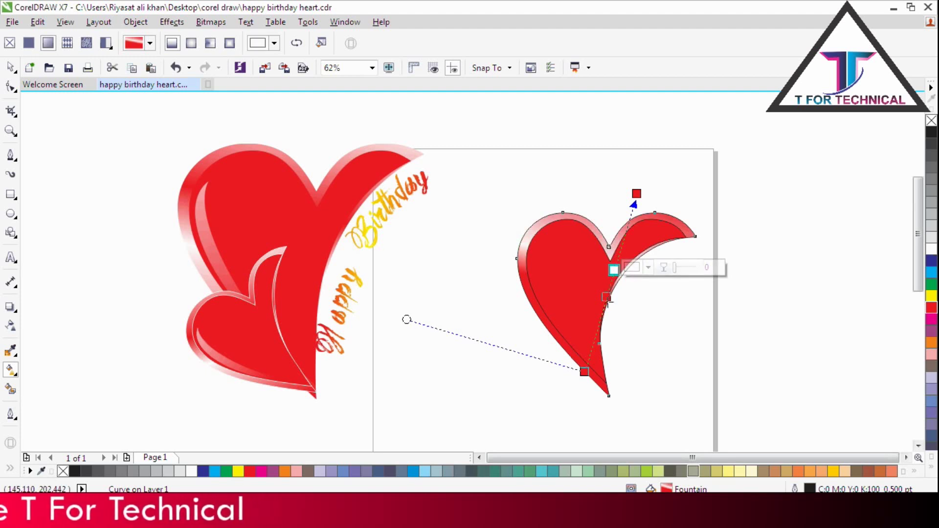
{"action": "left_click_drag", "start_coordinate": [606, 297], "coordinate": [602, 311]}
{"action": "left_click_drag", "start_coordinate": [613, 270], "coordinate": [612, 275]}
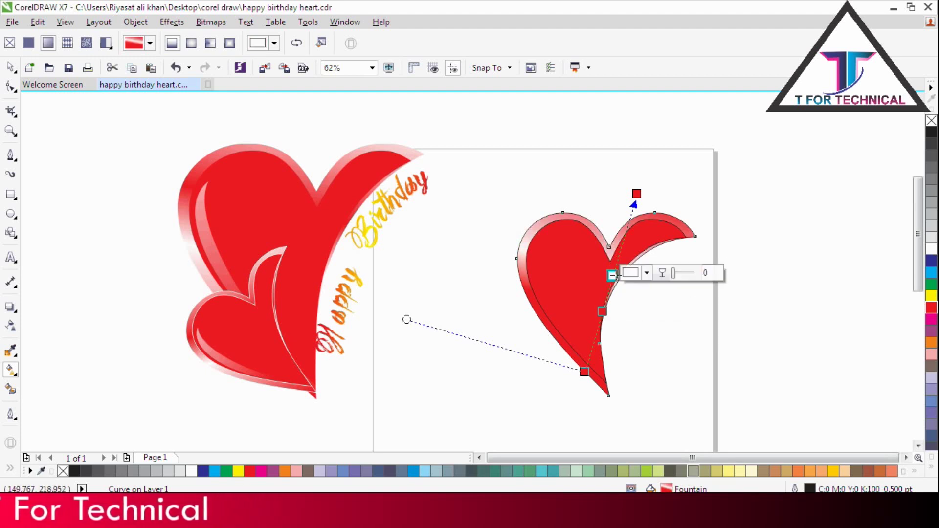
{"action": "double_click", "coordinate": [621, 247]}
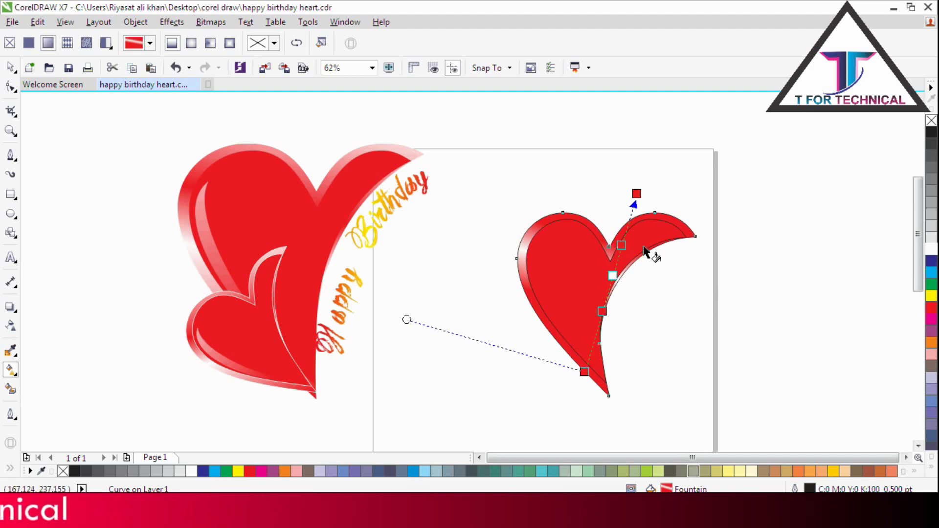
{"action": "left_click", "coordinate": [622, 245]}
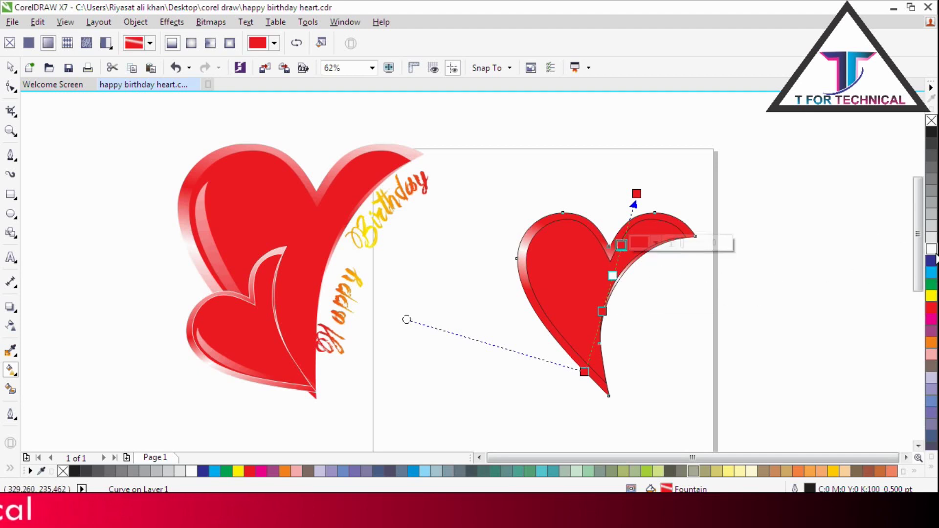
{"action": "left_click", "coordinate": [931, 249]}
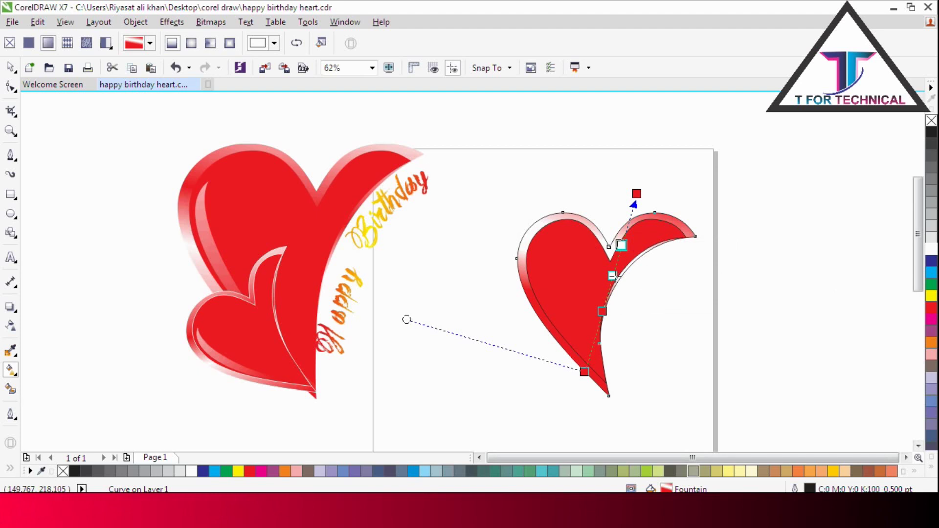
- Recolour the gradient's middle stop red and the stop below it white, and extend the upper end slightly upward
{"action": "left_click", "coordinate": [610, 285]}
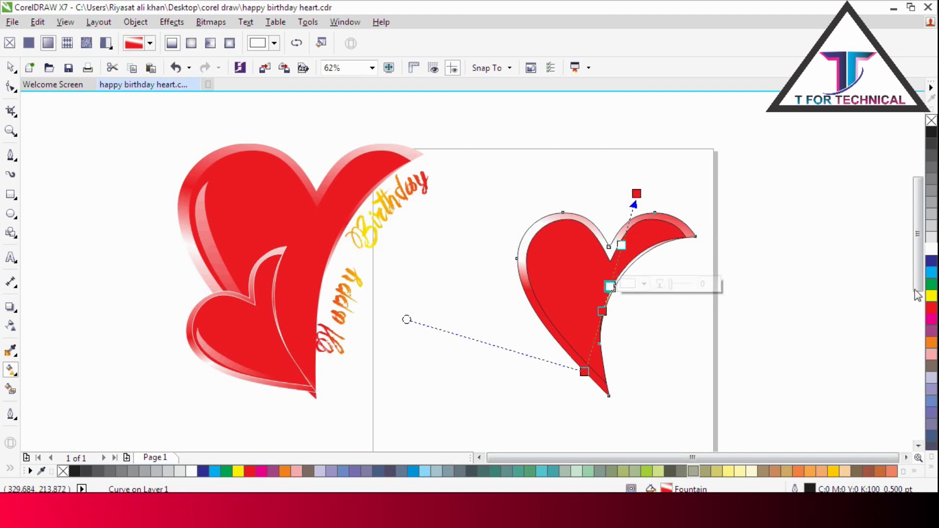
{"action": "left_click", "coordinate": [931, 307]}
{"action": "left_click", "coordinate": [602, 311]}
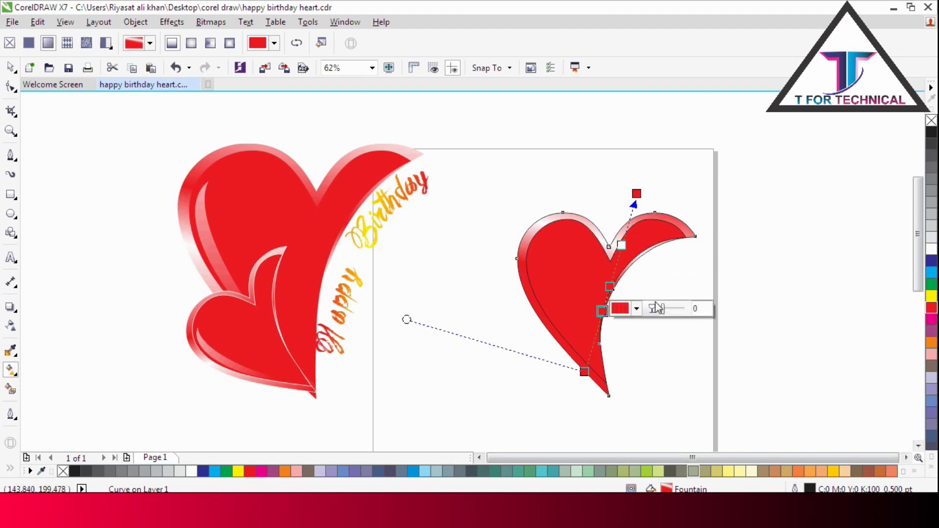
{"action": "left_click", "coordinate": [932, 249]}
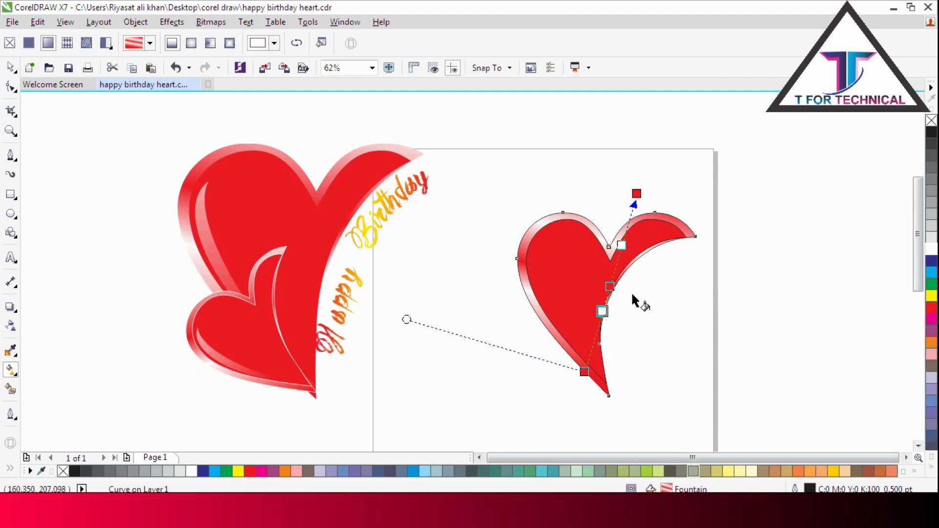
{"action": "left_click_drag", "start_coordinate": [637, 193], "coordinate": [636, 187]}
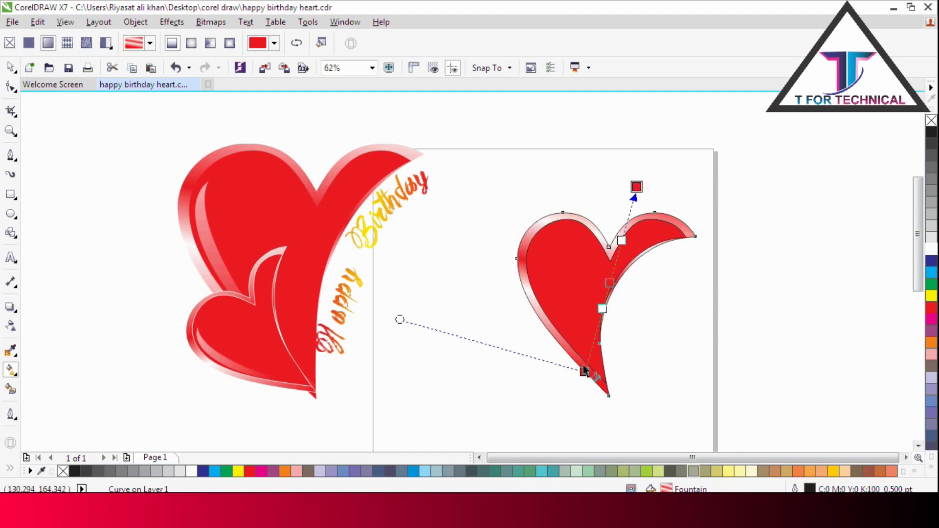
{"action": "left_click", "coordinate": [584, 371]}
{"action": "left_click_drag", "start_coordinate": [656, 374], "coordinate": [651, 370]}
{"action": "left_click", "coordinate": [548, 123]}
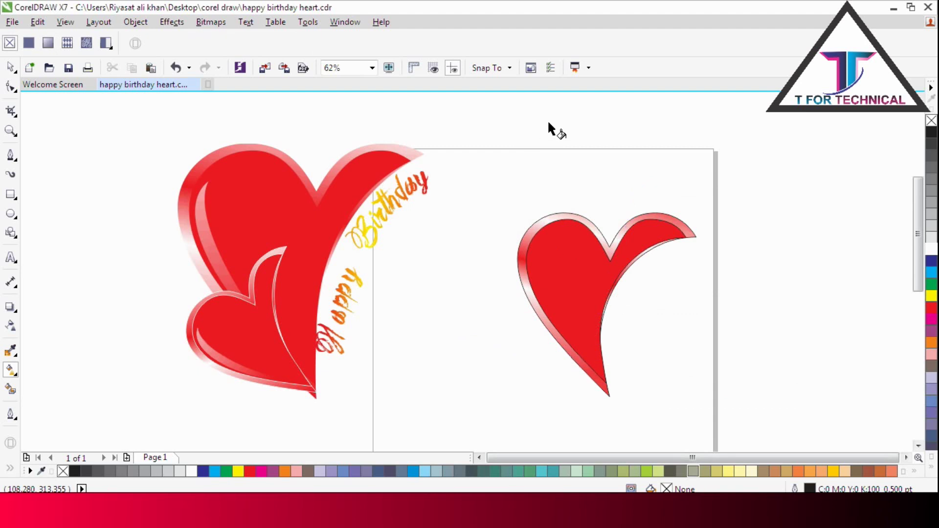
- Select the outer and inner hearts and set their outline width to None
{"action": "left_click", "coordinate": [9, 69]}
{"action": "left_click_drag", "start_coordinate": [735, 178], "coordinate": [475, 407]}
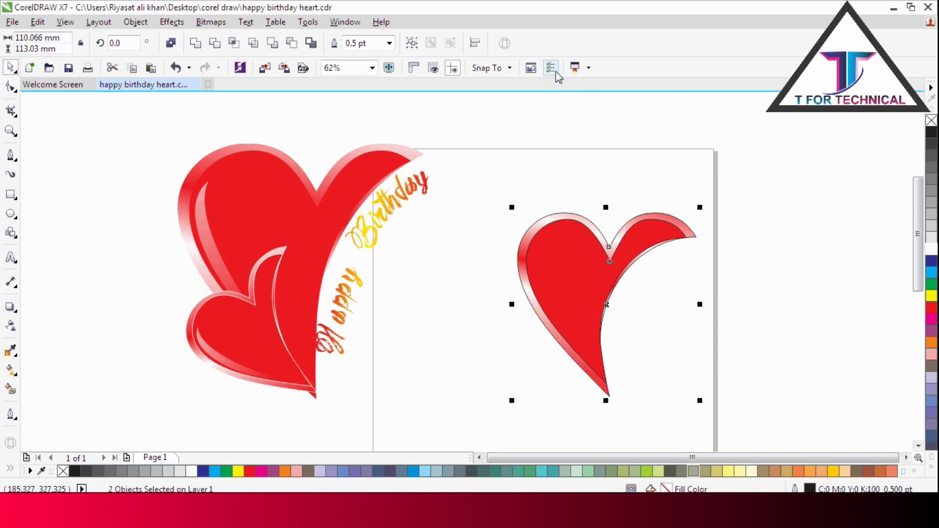
{"action": "left_click", "coordinate": [389, 43]}
{"action": "left_click", "coordinate": [381, 59]}
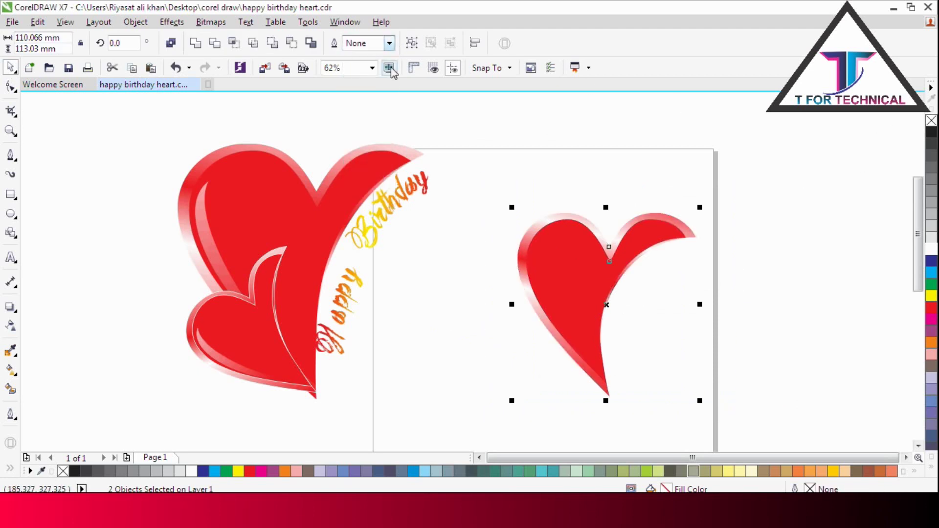
{"action": "left_click", "coordinate": [722, 258]}
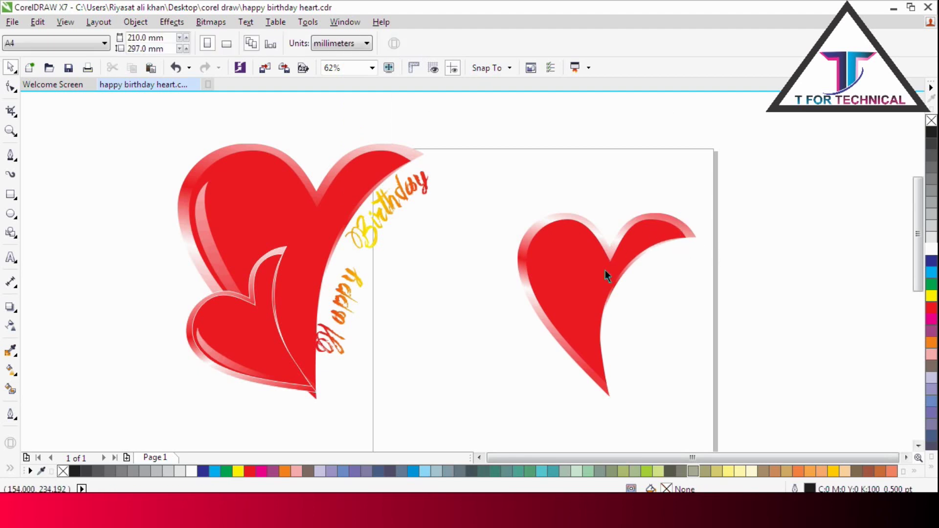
- Duplicate the pair of hearts beside the original and group each pair
{"action": "left_click_drag", "start_coordinate": [752, 251], "coordinate": [489, 411]}
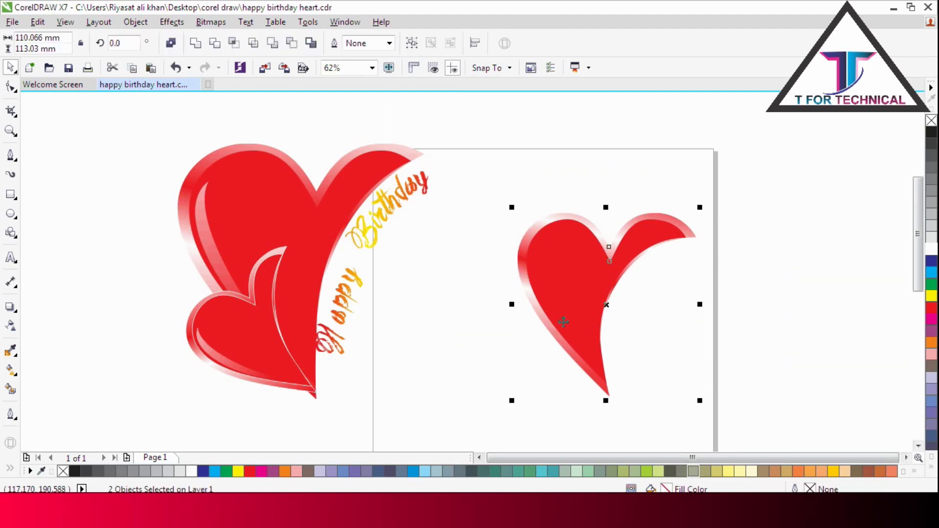
{"action": "left_click_drag", "start_coordinate": [564, 322], "coordinate": [439, 315]}
{"action": "key", "text": "ctrl+g"}
{"action": "left_click_drag", "start_coordinate": [734, 170], "coordinate": [522, 425]}
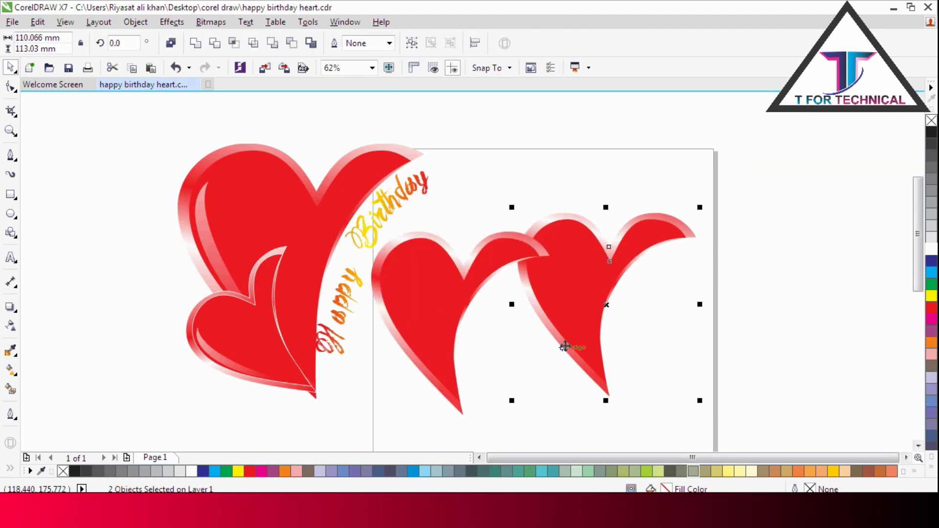
{"action": "key", "text": "ctrl+g"}
- Move the duplicate heart group onto the original with the bottom tips aligned and scale it to about 59.8%
{"action": "left_click_drag", "start_coordinate": [430, 315], "coordinate": [546, 292]}
{"action": "left_click_drag", "start_coordinate": [671, 205], "coordinate": [622, 304]}
- Rotate the small heart group about 26.4° counterclockwise around its bottom tip so it leans across the large heart
{"action": "left_click", "coordinate": [622, 303]}
{"action": "left_click_drag", "start_coordinate": [671, 277], "coordinate": [625, 277]}
{"action": "key", "text": "ctrl+z"}
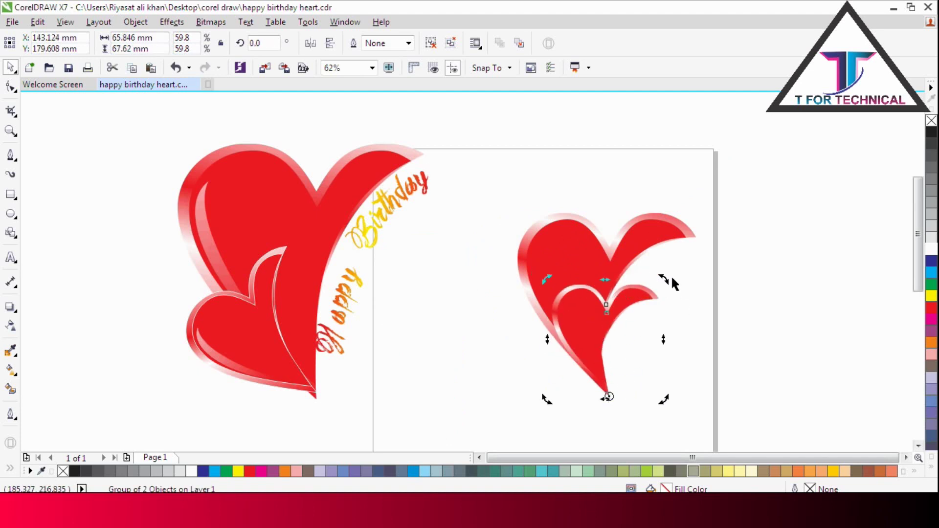
{"action": "left_click_drag", "start_coordinate": [666, 278], "coordinate": [607, 289]}
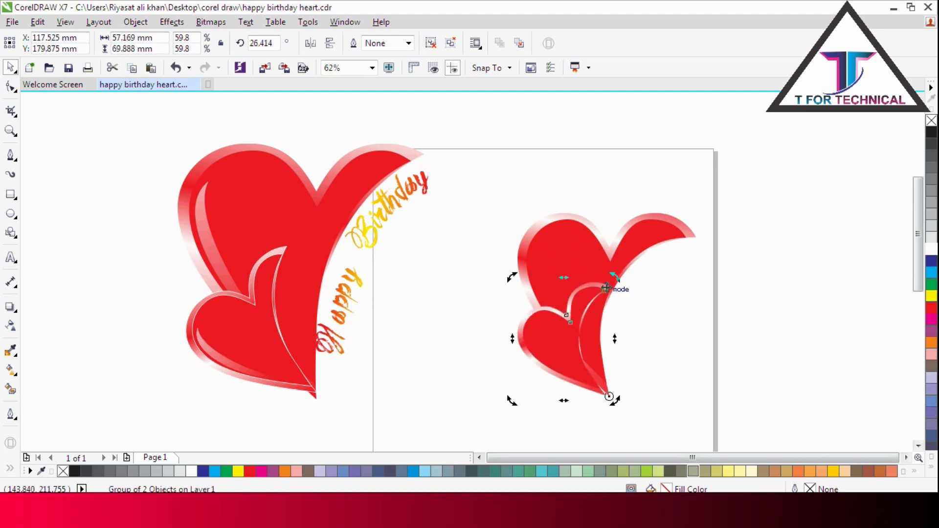
{"action": "left_click", "coordinate": [601, 322]}
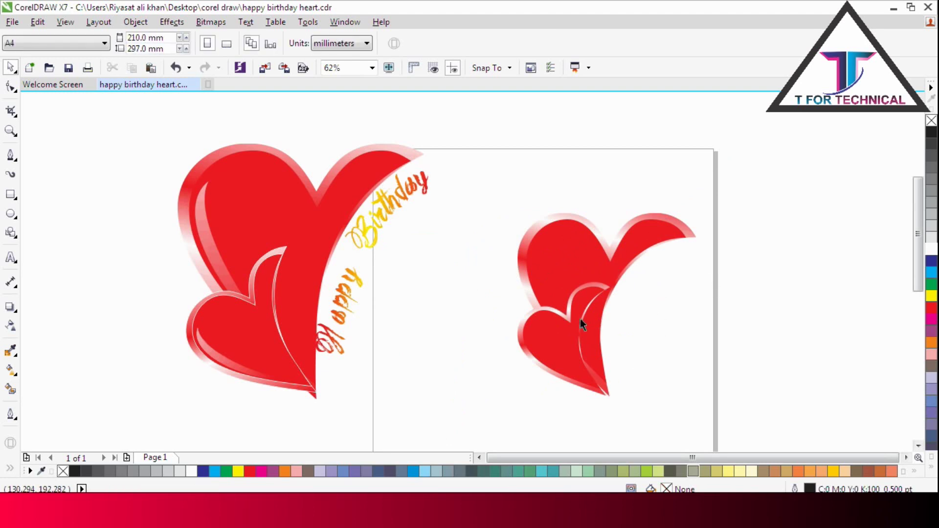
- Give the small rotated heart a white outline and deselect it
{"action": "right_click", "coordinate": [933, 248]}
{"action": "left_click", "coordinate": [733, 298]}
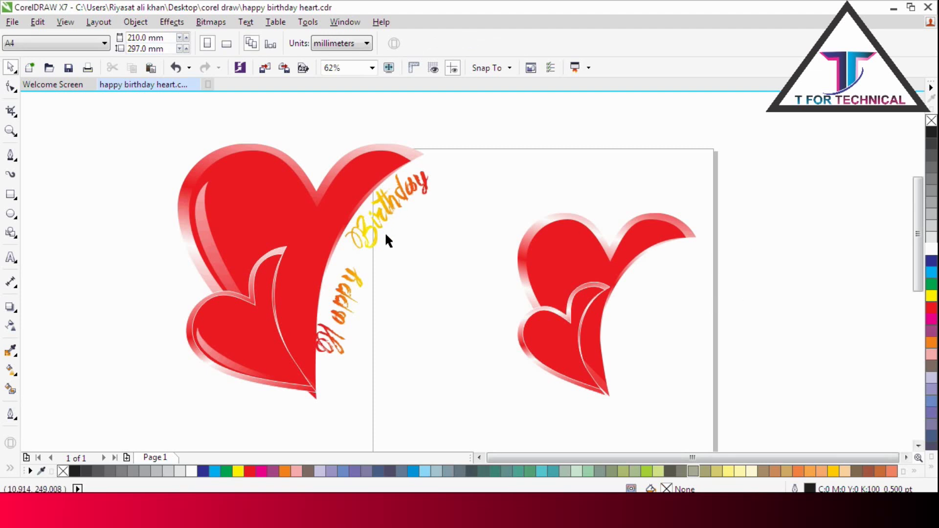
- Draw a Pen curve about 41 × 96 mm from the new large heart's bottom tip up along its cut-out edge
{"action": "scroll", "coordinate": [686, 361], "scroll_direction": "up", "scroll_amount": 2}
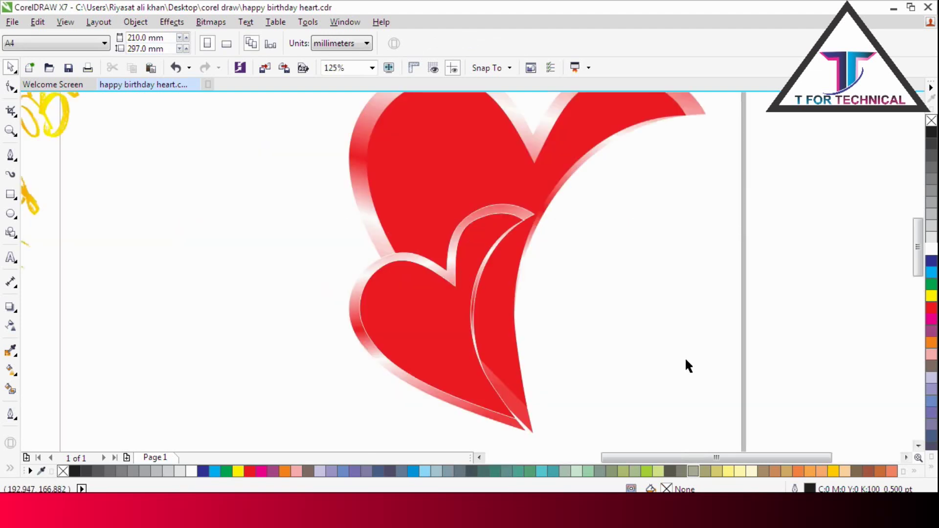
{"action": "left_click", "coordinate": [10, 155]}
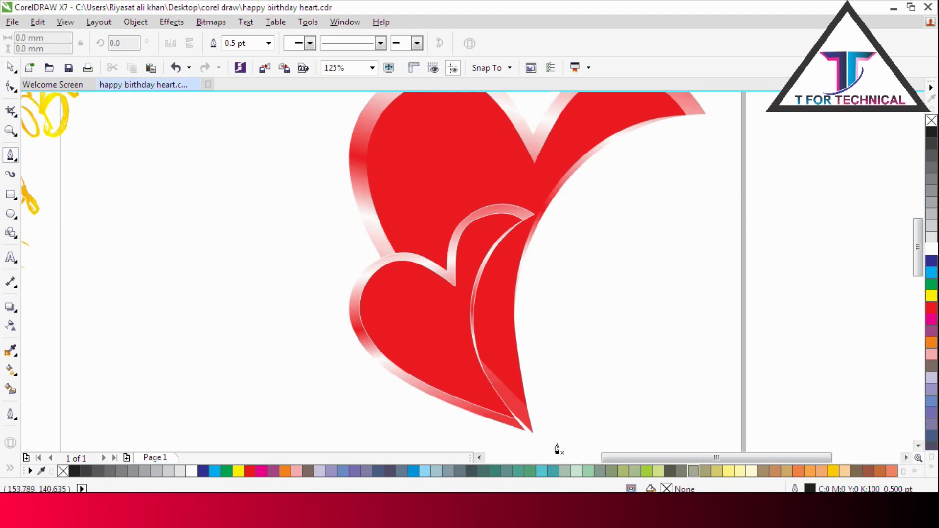
{"action": "left_click", "coordinate": [532, 431]}
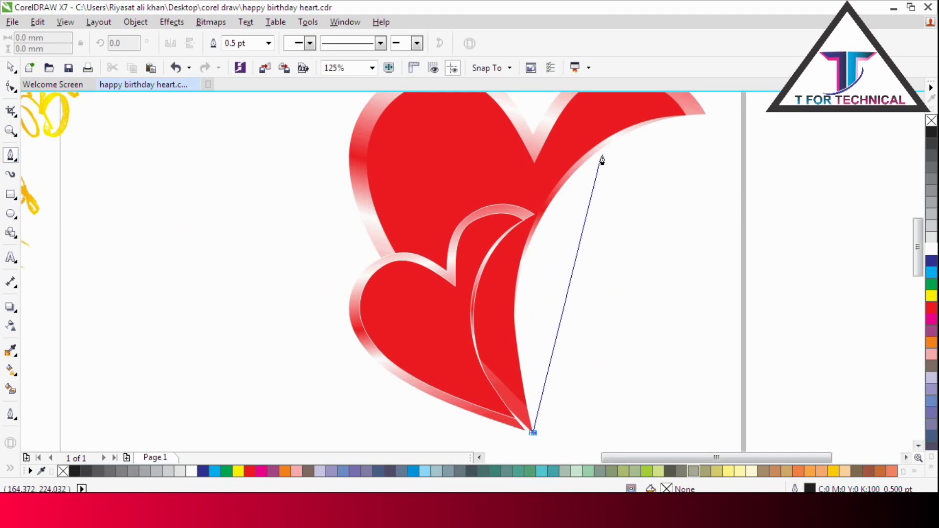
{"action": "key", "text": "Escape"}
{"action": "scroll", "coordinate": [472, 276], "scroll_direction": "up", "scroll_amount": 2}
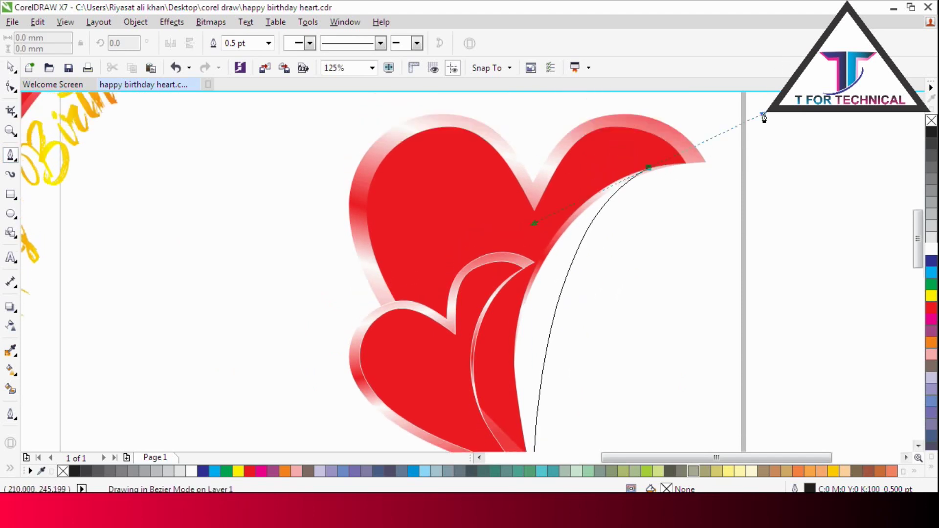
{"action": "scroll", "coordinate": [648, 202], "scroll_direction": "up", "scroll_amount": 1}
{"action": "left_click_drag", "start_coordinate": [648, 202], "coordinate": [845, 115]}
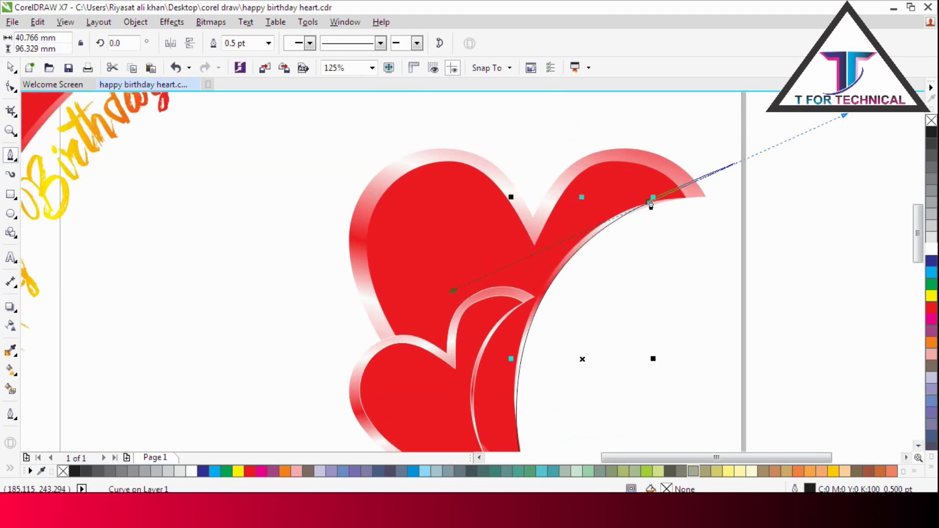
{"action": "left_click", "coordinate": [649, 206]}
{"action": "scroll", "coordinate": [704, 259], "scroll_direction": "down", "scroll_amount": 2}
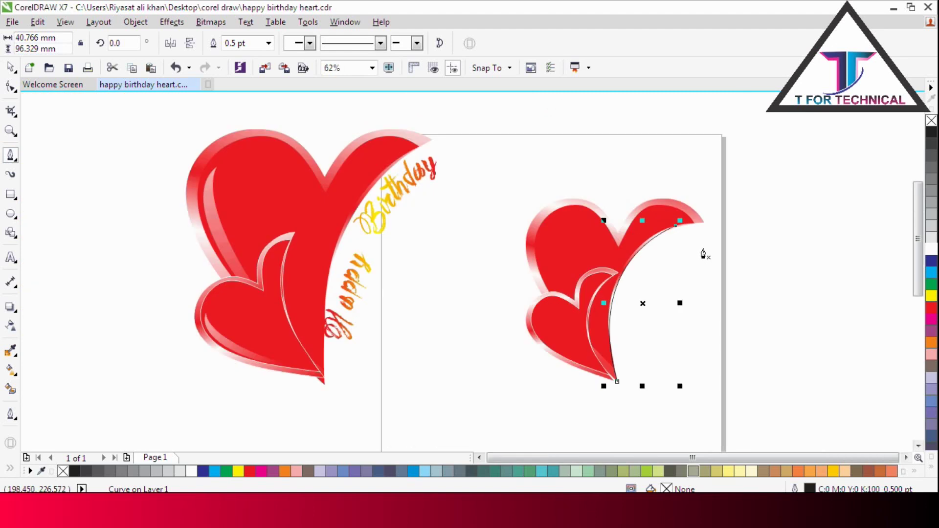
- Try to write "happ" along the curve near its lower end, and undo both the text and the curve
{"action": "left_click", "coordinate": [10, 258]}
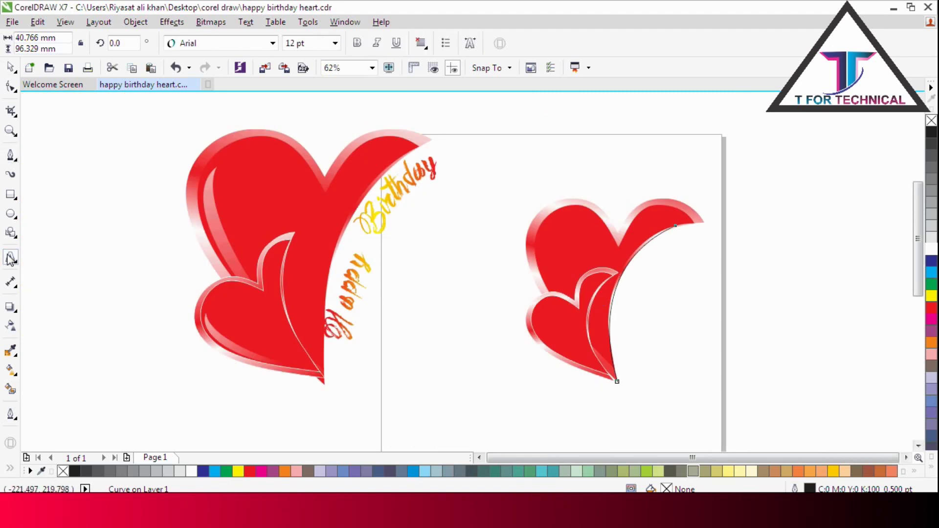
{"action": "scroll", "coordinate": [620, 371], "scroll_direction": "up", "scroll_amount": 2}
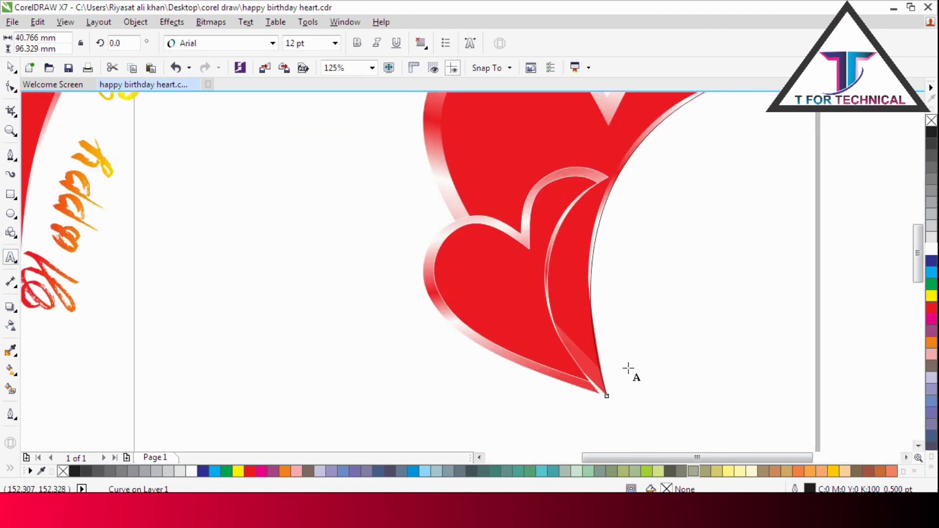
{"action": "left_click", "coordinate": [596, 351]}
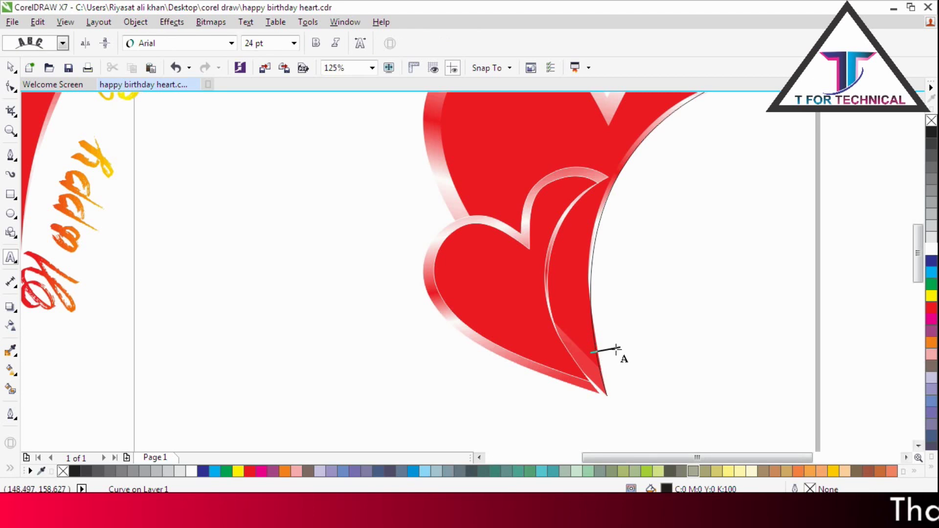
{"action": "left_click", "coordinate": [616, 349]}
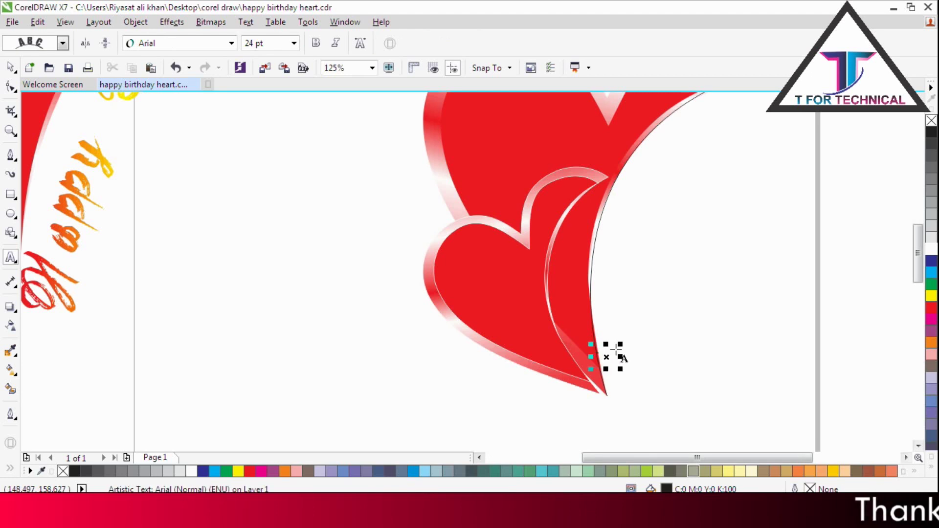
{"action": "type", "text": "hap"}
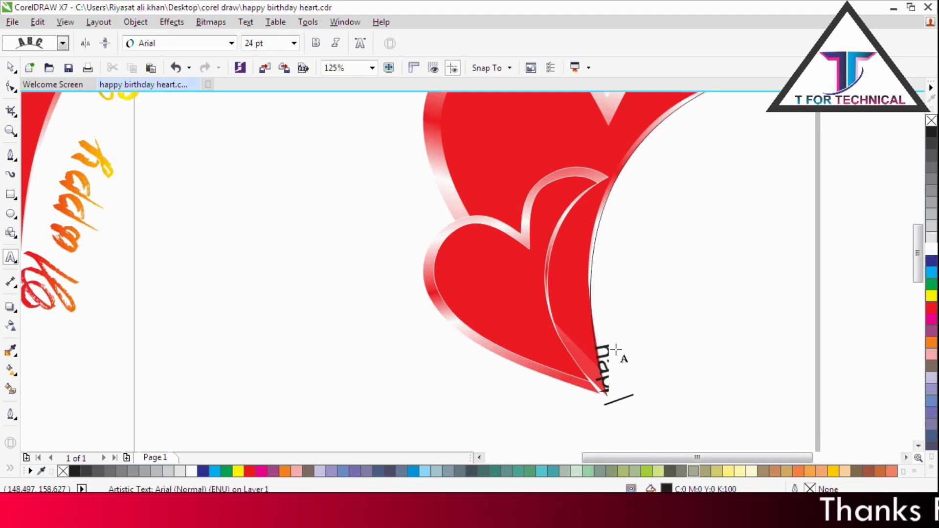
{"action": "type", "text": "p"}
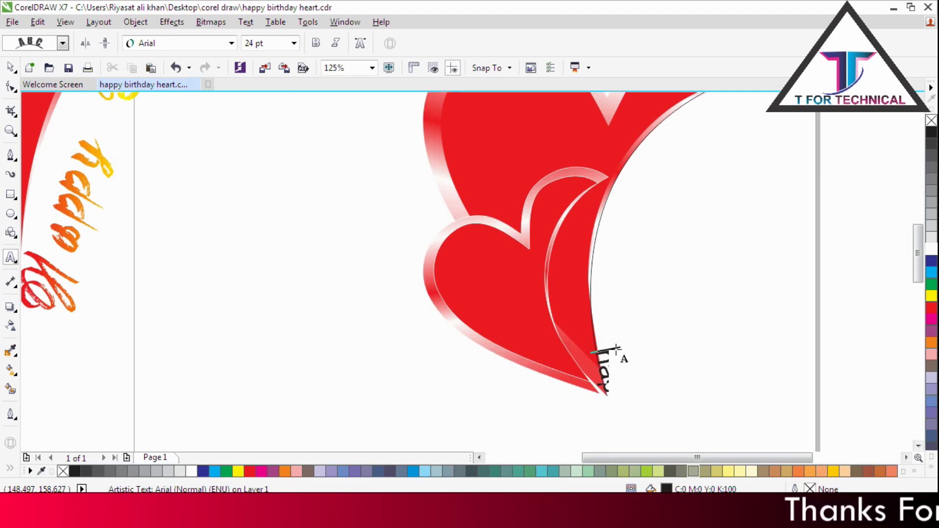
{"action": "key", "text": "ctrl+z"}
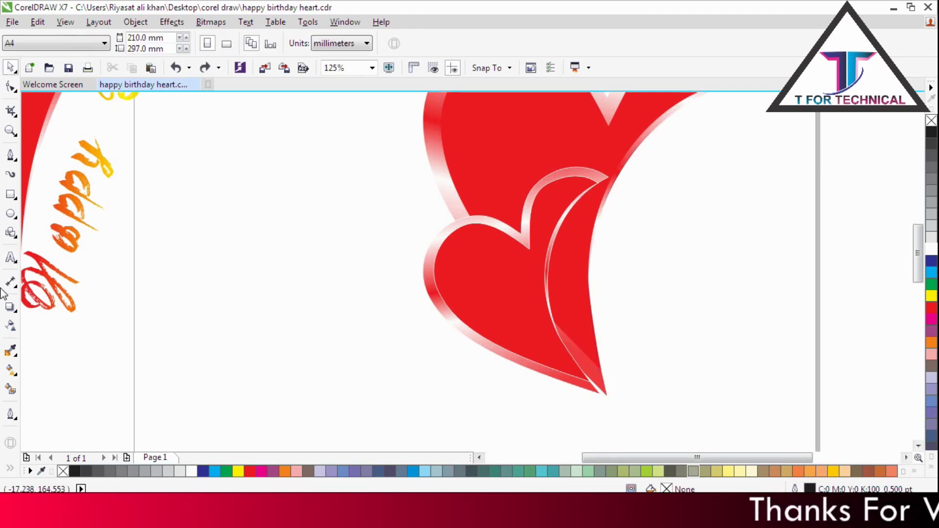
{"action": "left_click", "coordinate": [11, 256]}
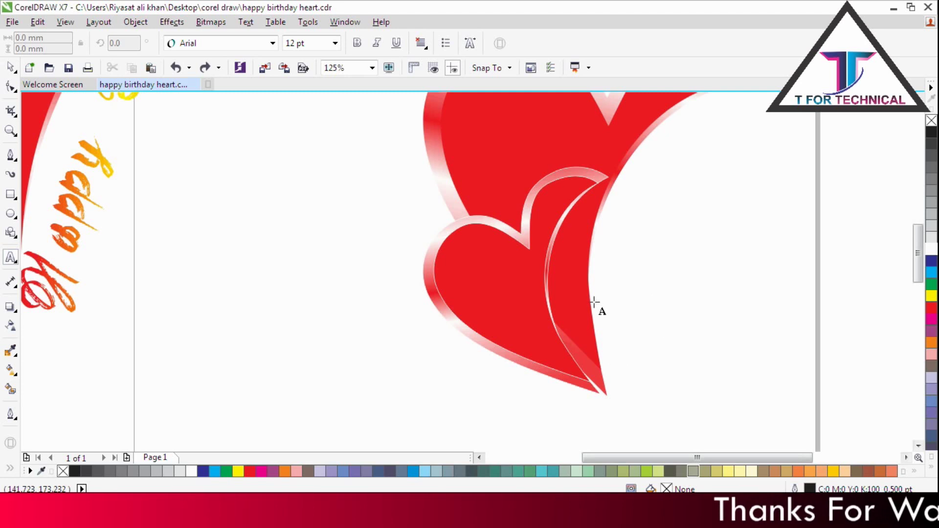
{"action": "left_click", "coordinate": [622, 293]}
{"action": "key", "text": "Escape"}
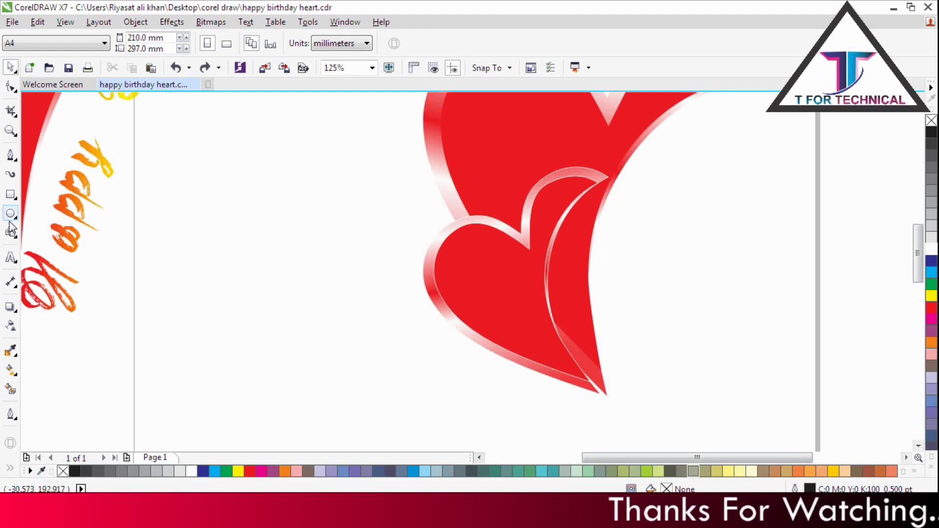
- Draw a Pen curve about 33 × 72 mm along the large heart's concave edge, starting above the bottom tip
{"action": "left_click", "coordinate": [11, 156]}
{"action": "left_click", "coordinate": [593, 335]}
{"action": "left_click_drag", "start_coordinate": [698, 152], "coordinate": [827, 152]}
{"action": "left_click", "coordinate": [700, 224]}
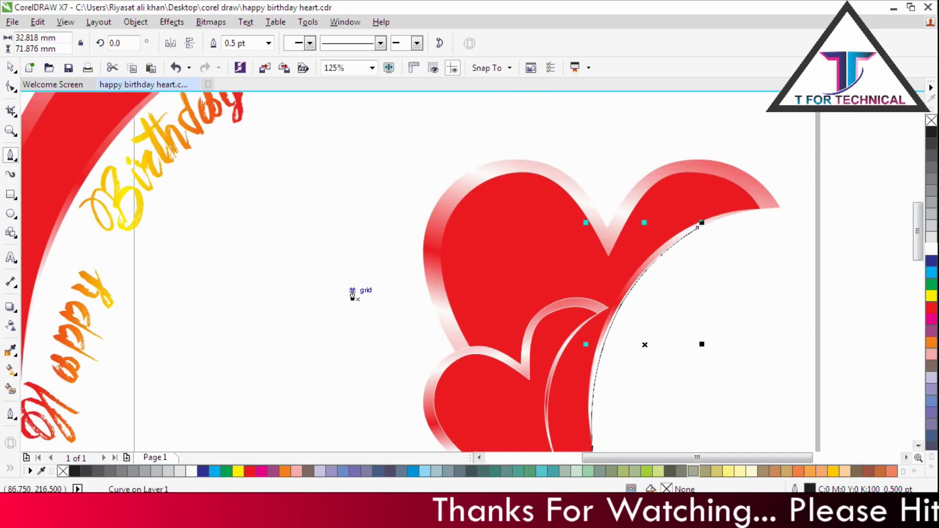
- Write "Happy Birthday" as text fitted to the new curve, starting near its lower end
{"action": "left_click", "coordinate": [11, 258]}
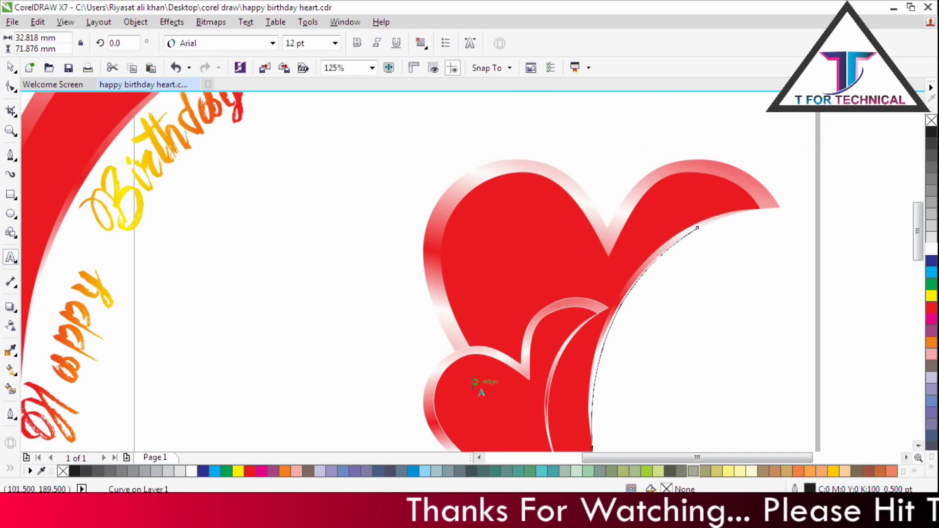
{"action": "left_click", "coordinate": [592, 393]}
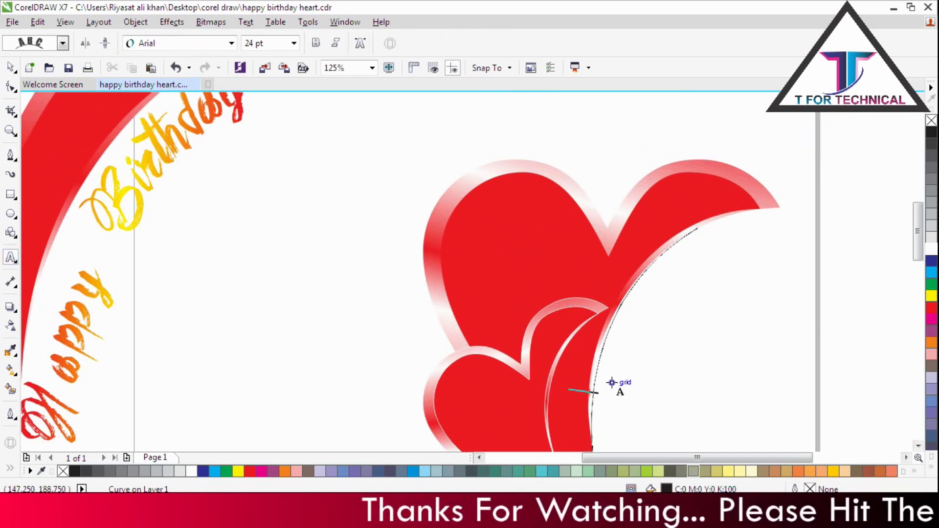
{"action": "type", "text": "Happ"}
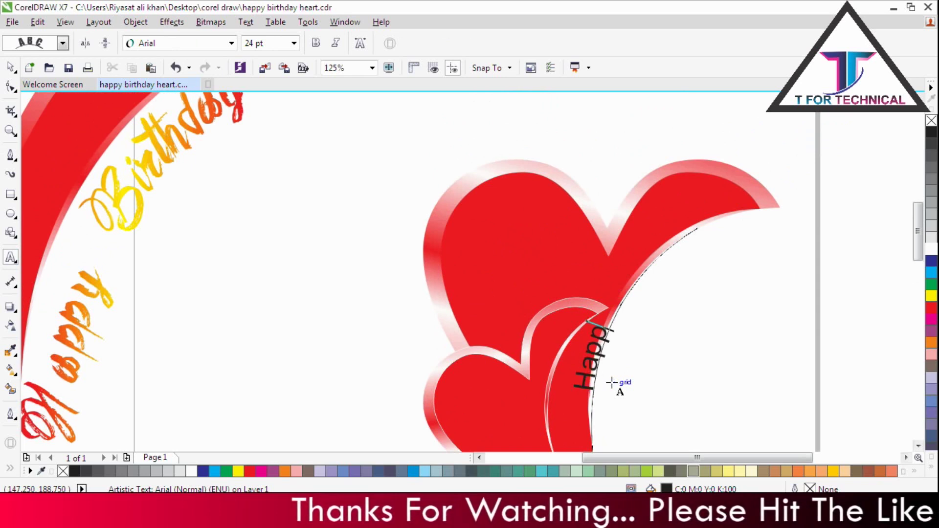
{"action": "type", "text": "y B"}
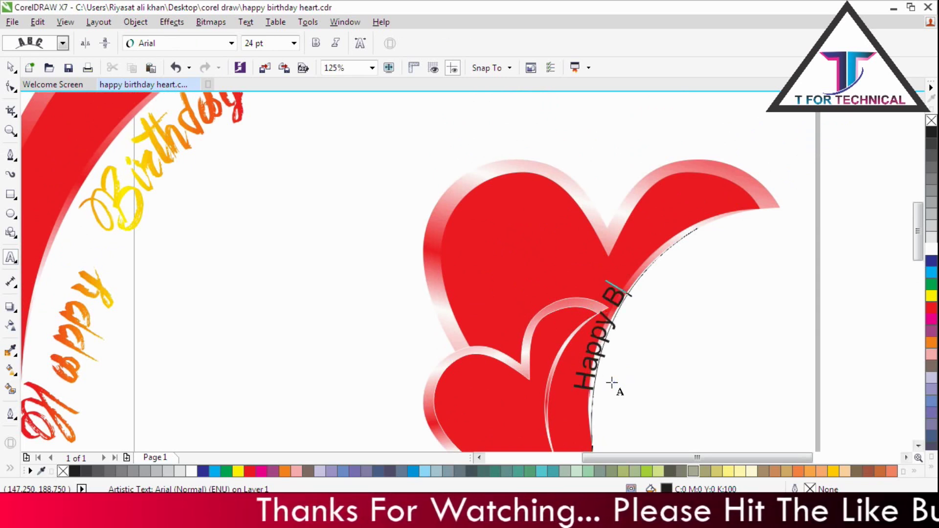
{"action": "type", "text": "irthday"}
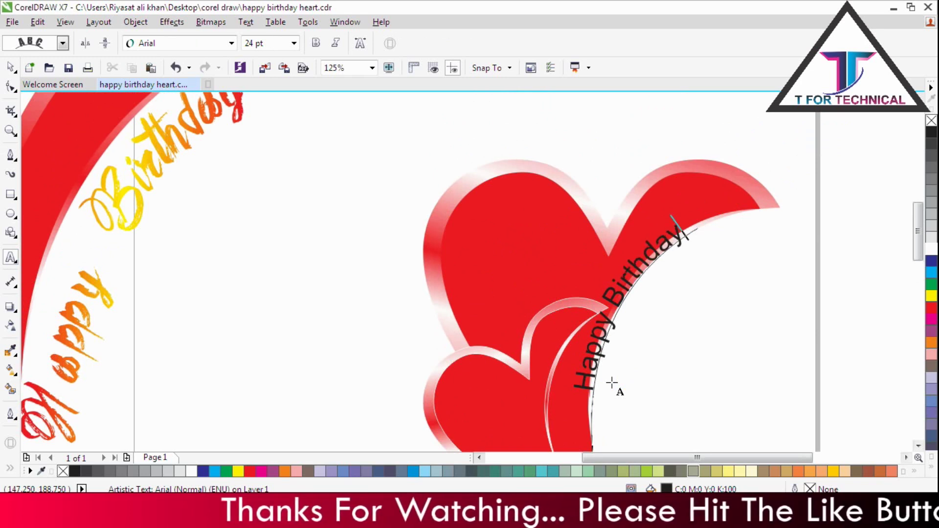
- Set the whole Happy Birthday text in the Art Brewery font and enlarge it to about 37.8 pt
{"action": "key", "text": "ctrl+a"}
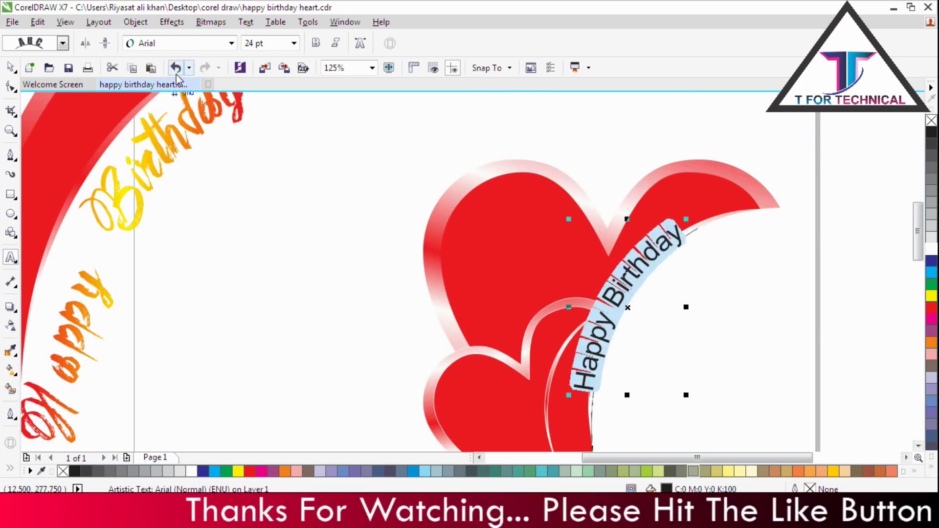
{"action": "left_click", "coordinate": [232, 43]}
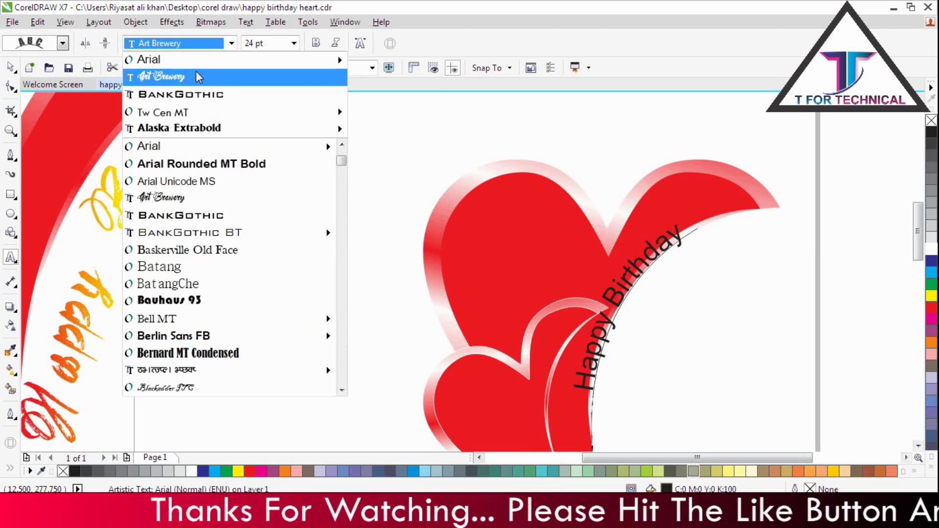
{"action": "left_click", "coordinate": [196, 72]}
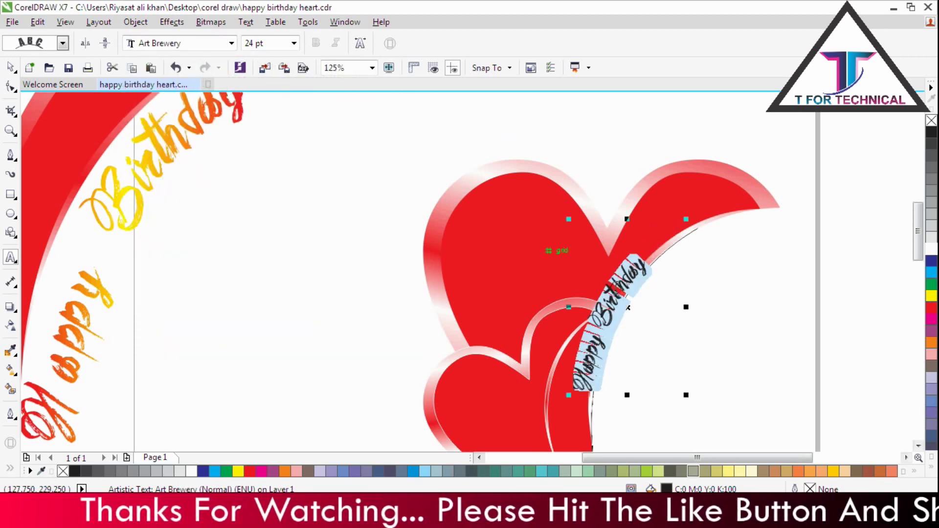
{"action": "left_click_drag", "start_coordinate": [686, 221], "coordinate": [729, 201]}
{"action": "left_click_drag", "start_coordinate": [559, 398], "coordinate": [555, 435]}
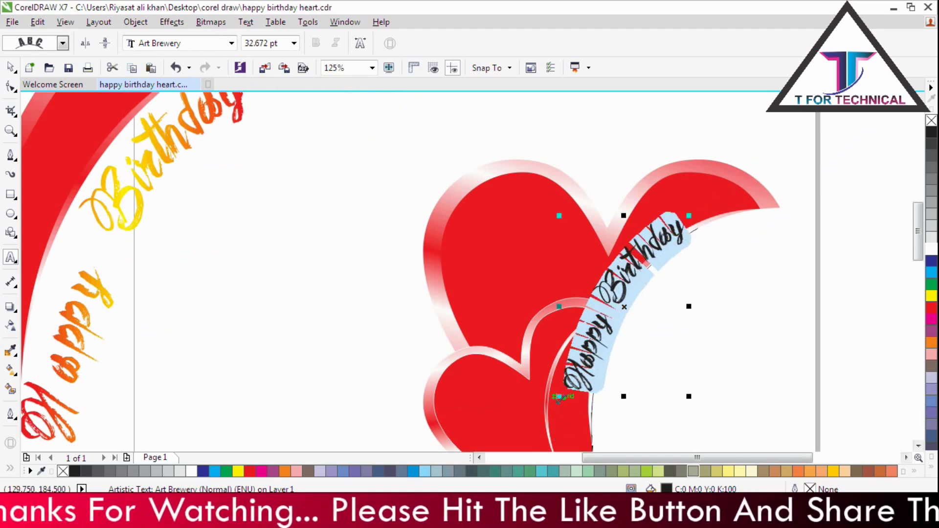
{"action": "left_click_drag", "start_coordinate": [627, 397], "coordinate": [554, 406]}
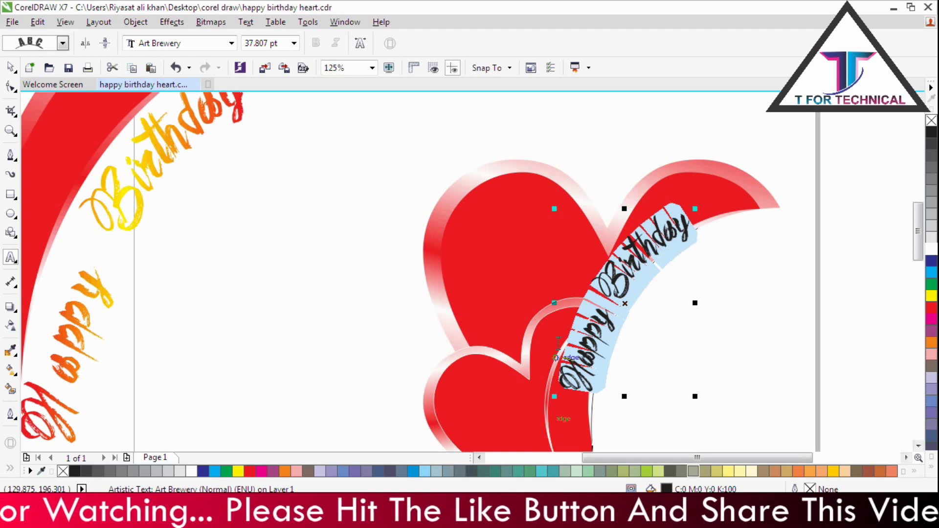
{"action": "left_click", "coordinate": [10, 67]}
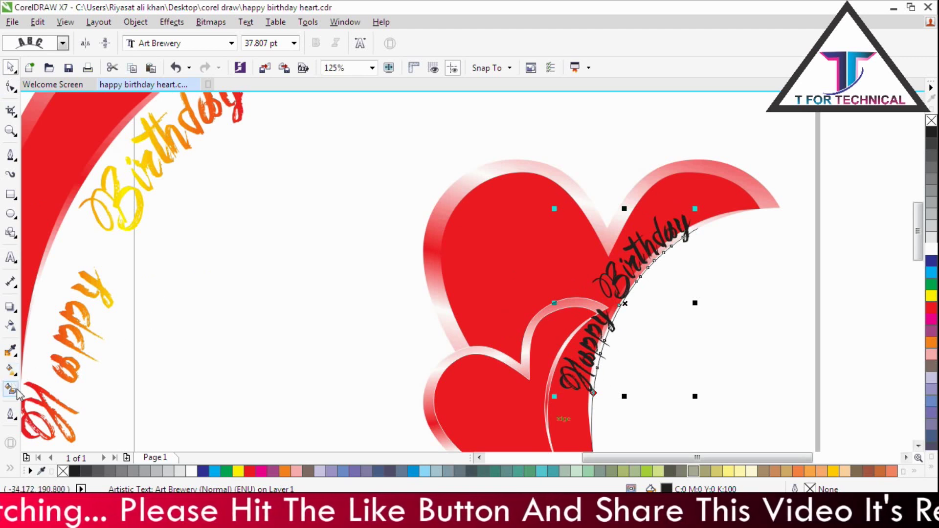
- Apply a linear fountain fill along the Happy Birthday text with red at both ends and yellow in the middle
{"action": "left_click", "coordinate": [10, 370]}
{"action": "left_click_drag", "start_coordinate": [590, 362], "coordinate": [463, 287]}
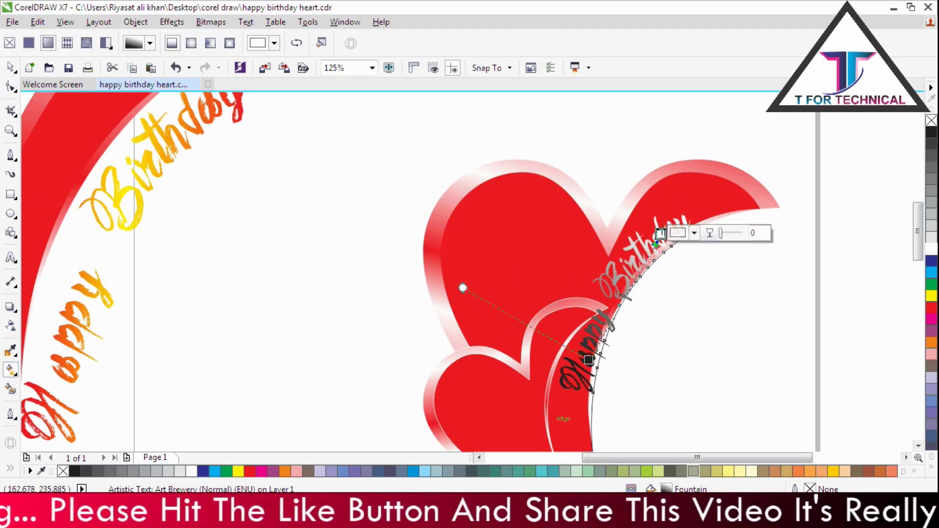
{"action": "left_click_drag", "start_coordinate": [931, 308], "coordinate": [660, 235]}
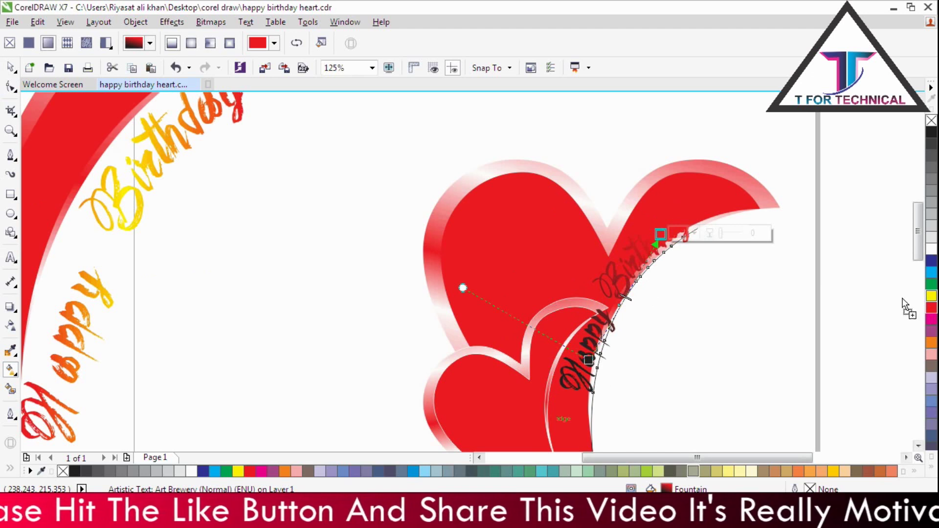
{"action": "left_click_drag", "start_coordinate": [625, 297], "coordinate": [625, 296]}
{"action": "left_click_drag", "start_coordinate": [932, 313], "coordinate": [588, 360]}
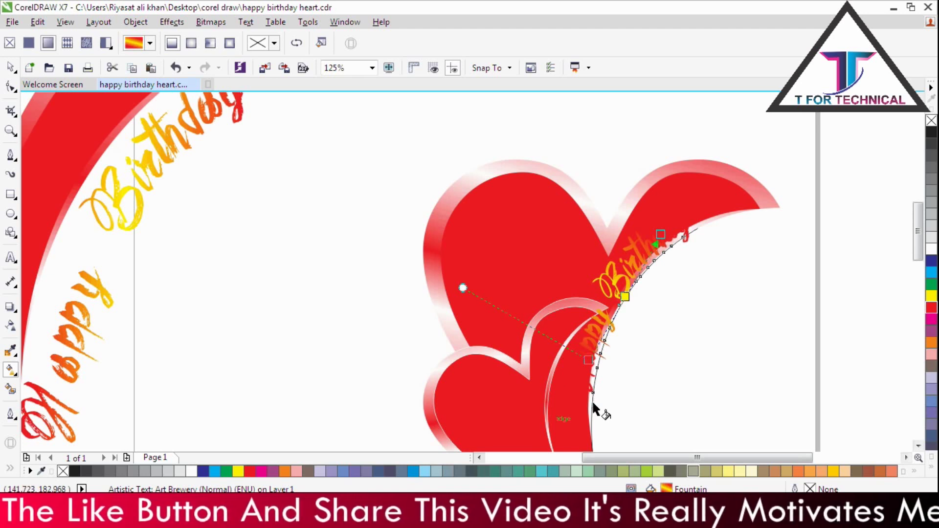
- Extend both red ends of the fountain fill past the start and end of the Happy Birthday text
{"action": "left_click_drag", "start_coordinate": [589, 360], "coordinate": [582, 413]}
{"action": "left_click_drag", "start_coordinate": [661, 234], "coordinate": [705, 197]}
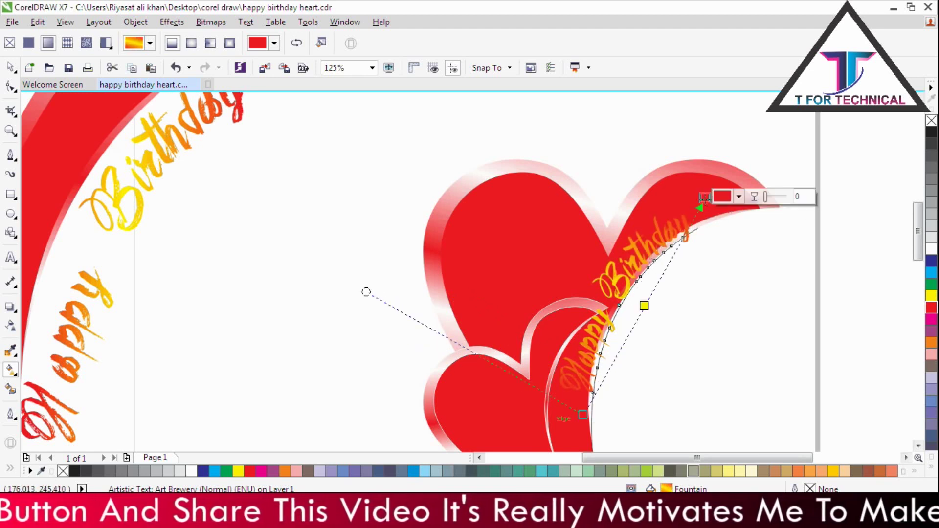
{"action": "left_click_drag", "start_coordinate": [583, 414], "coordinate": [571, 435]}
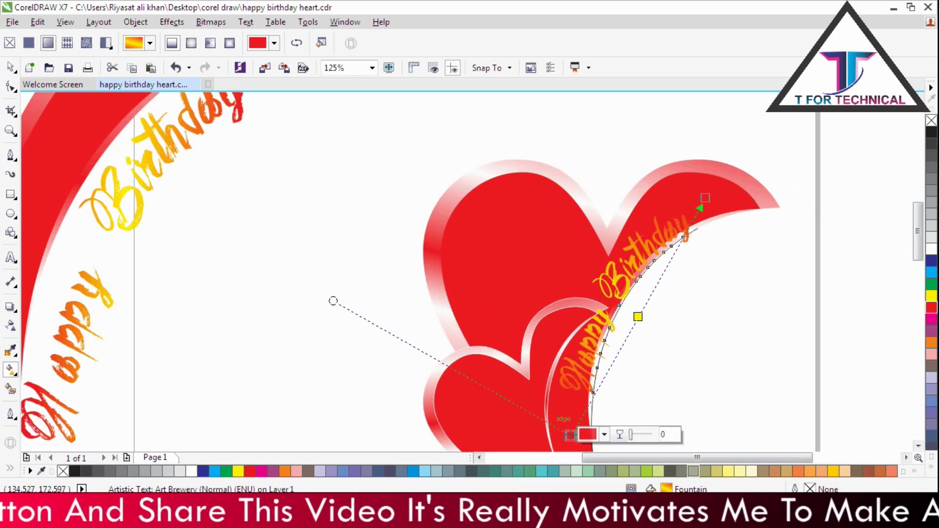
{"action": "scroll", "coordinate": [562, 326], "scroll_direction": "down", "scroll_amount": 1}
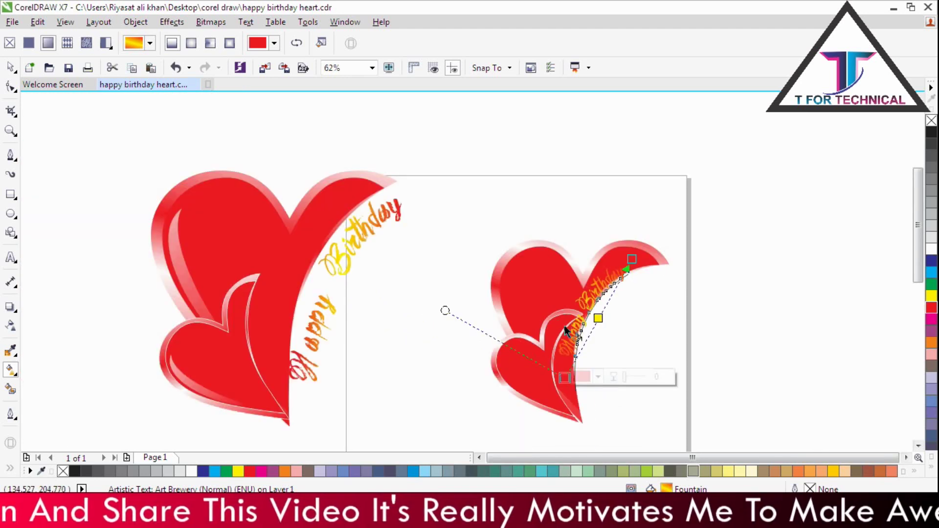
{"action": "scroll", "coordinate": [577, 332], "scroll_direction": "up", "scroll_amount": 1}
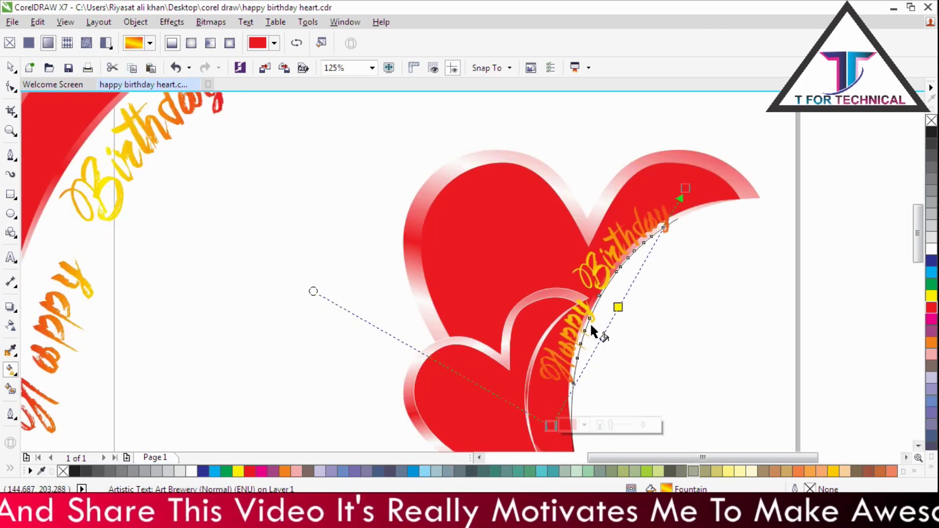
- Reorient the Happy Birthday text's fountain fill across the curve and shorten it, keeping yellow on the text and red ends on either side
{"action": "left_click_drag", "start_coordinate": [685, 189], "coordinate": [408, 208]}
{"action": "left_click_drag", "start_coordinate": [551, 426], "coordinate": [684, 327]}
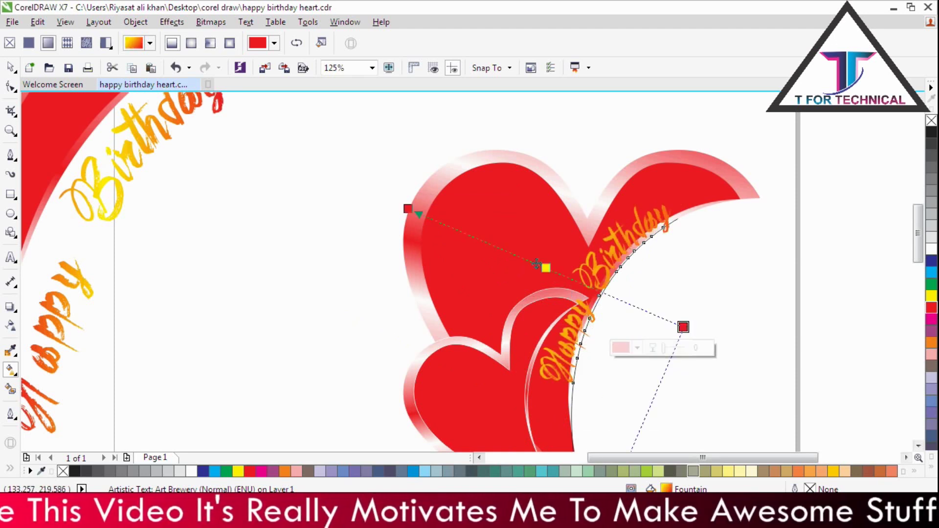
{"action": "left_click_drag", "start_coordinate": [406, 208], "coordinate": [497, 258]}
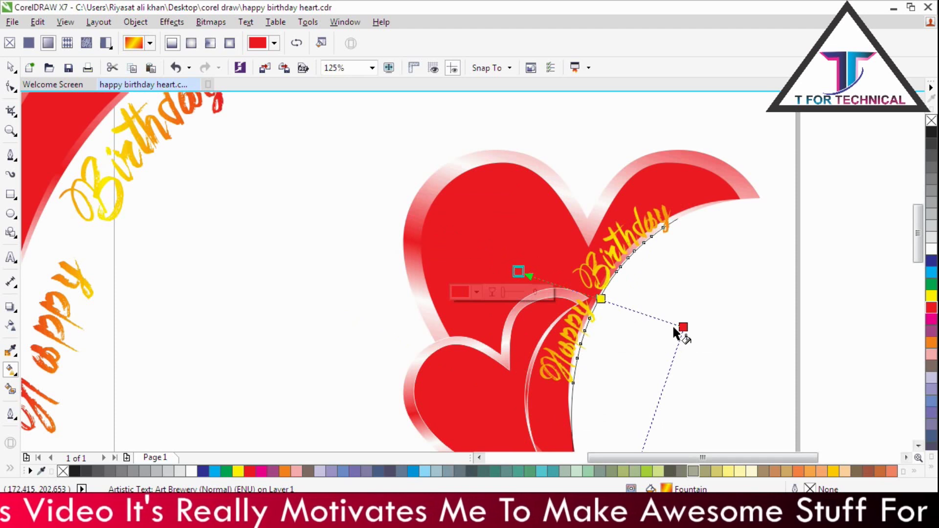
{"action": "left_click_drag", "start_coordinate": [675, 325], "coordinate": [628, 308]}
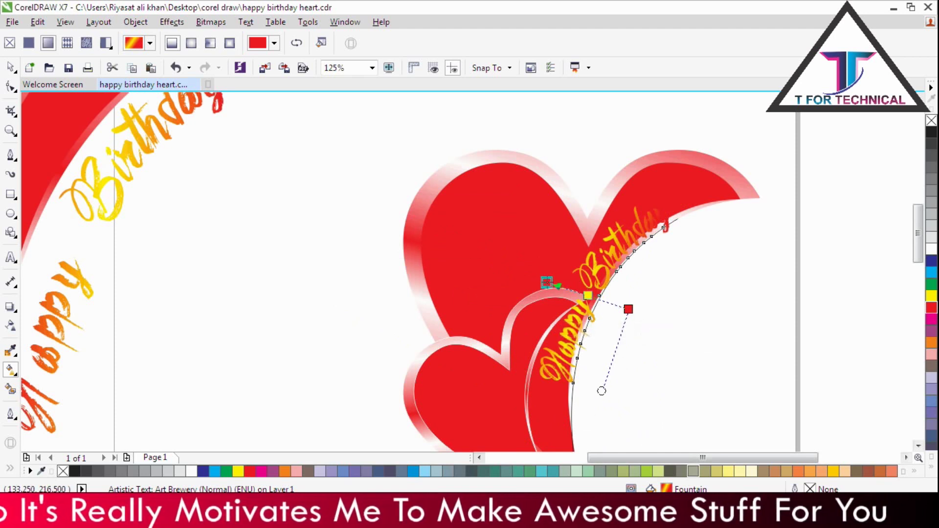
{"action": "left_click_drag", "start_coordinate": [628, 310], "coordinate": [634, 311]}
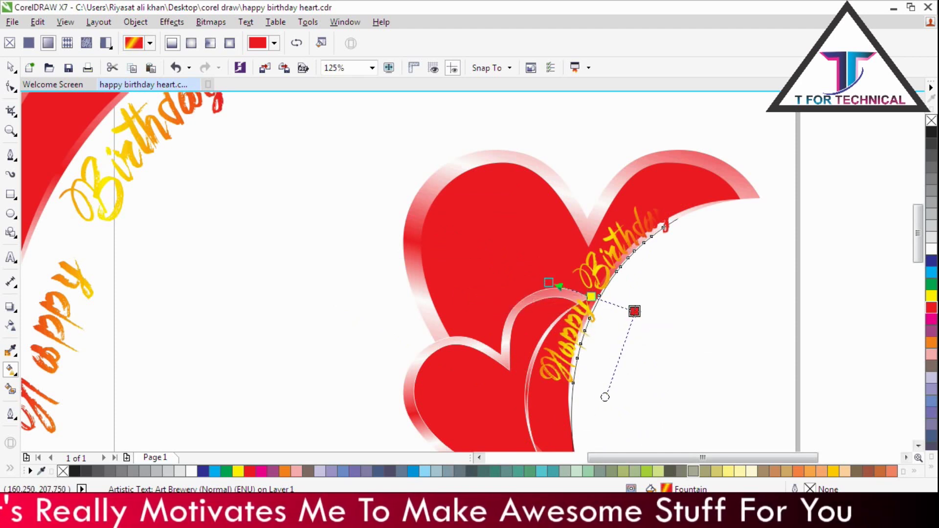
{"action": "key", "text": "space"}
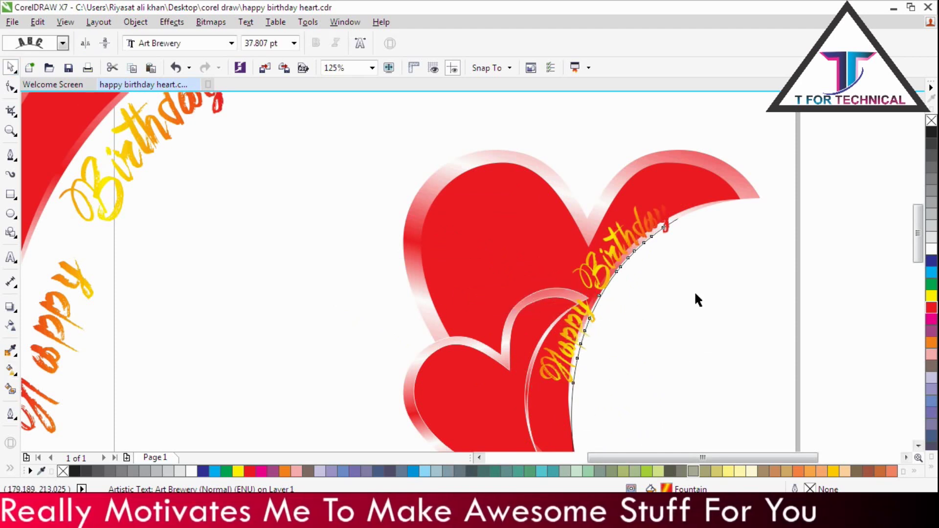
{"action": "left_click", "coordinate": [695, 293]}
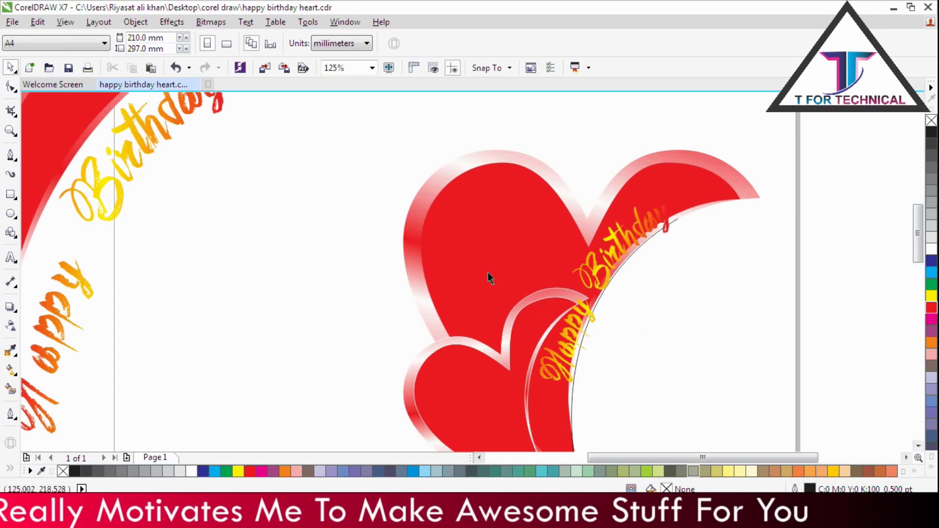
- Move the Happy Birthday text off the red hearts to just outside their curved edge
{"action": "left_click", "coordinate": [592, 271]}
{"action": "left_click_drag", "start_coordinate": [590, 264], "coordinate": [621, 281]}
{"action": "left_click", "coordinate": [759, 332]}
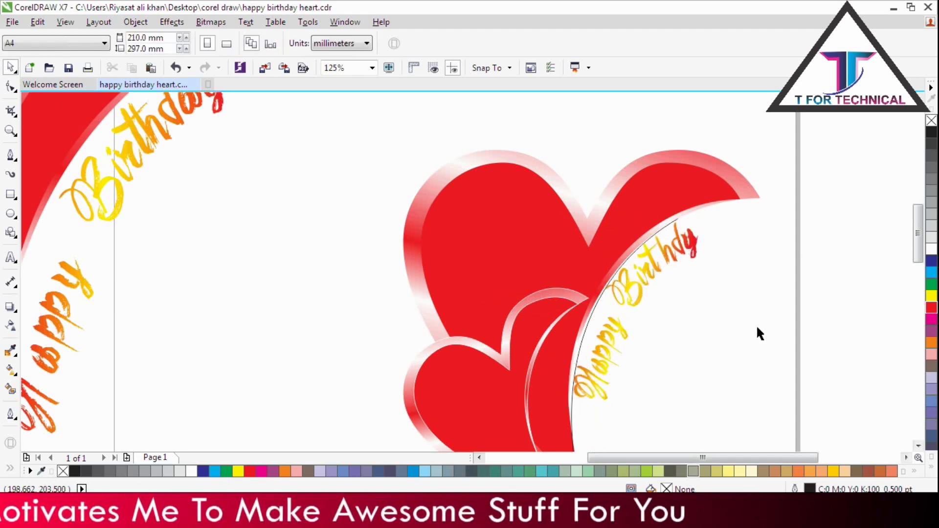
- Delete the thin black guide curve that runs along the hearts' curved edge
{"action": "left_click", "coordinate": [591, 315]}
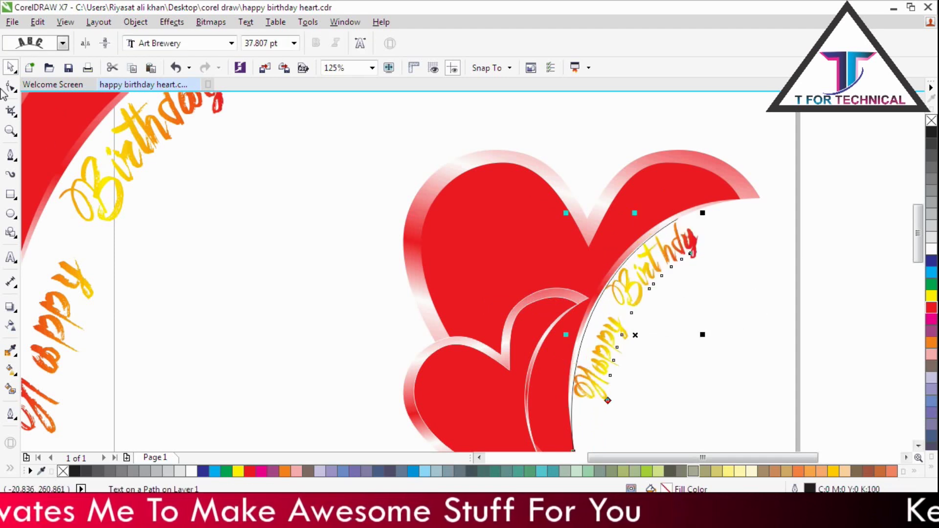
{"action": "key", "text": "Escape"}
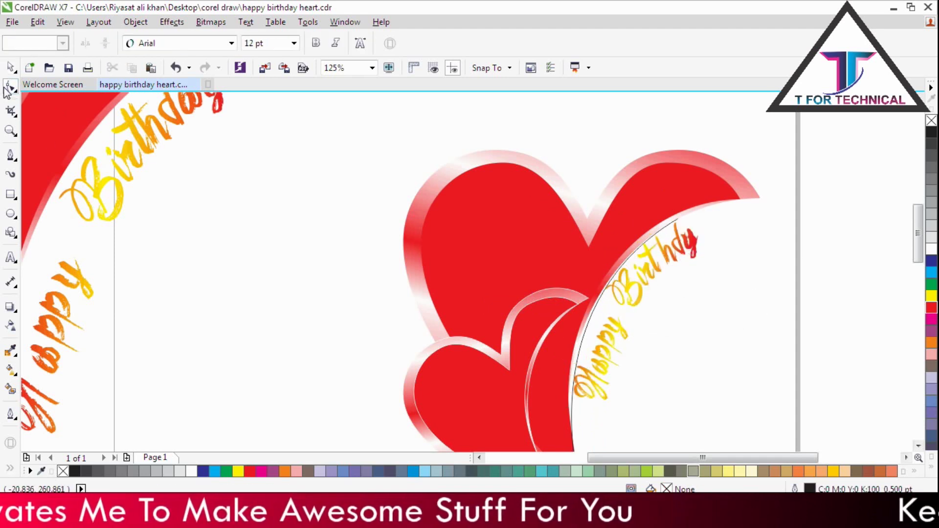
{"action": "left_click", "coordinate": [672, 221]}
{"action": "right_click", "coordinate": [678, 219]}
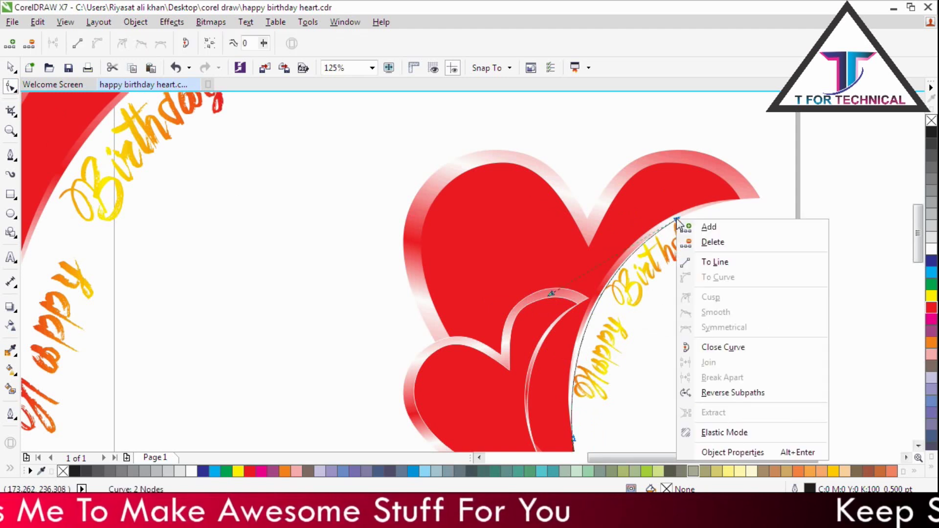
{"action": "left_click", "coordinate": [690, 242]}
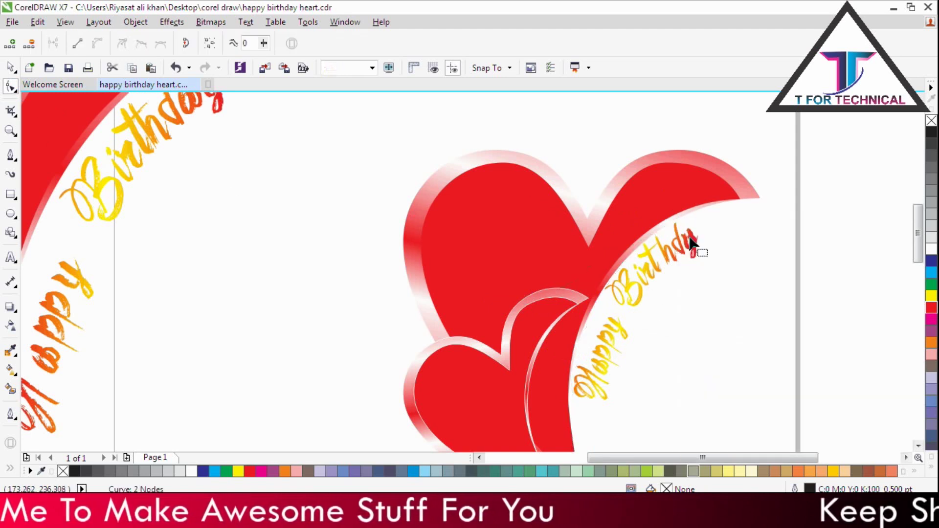
- Place the Happy Birthday text closer to the curved edge and stretch it to about 42.3 by 74.6 mm
{"action": "left_click", "coordinate": [10, 68]}
{"action": "left_click", "coordinate": [638, 290]}
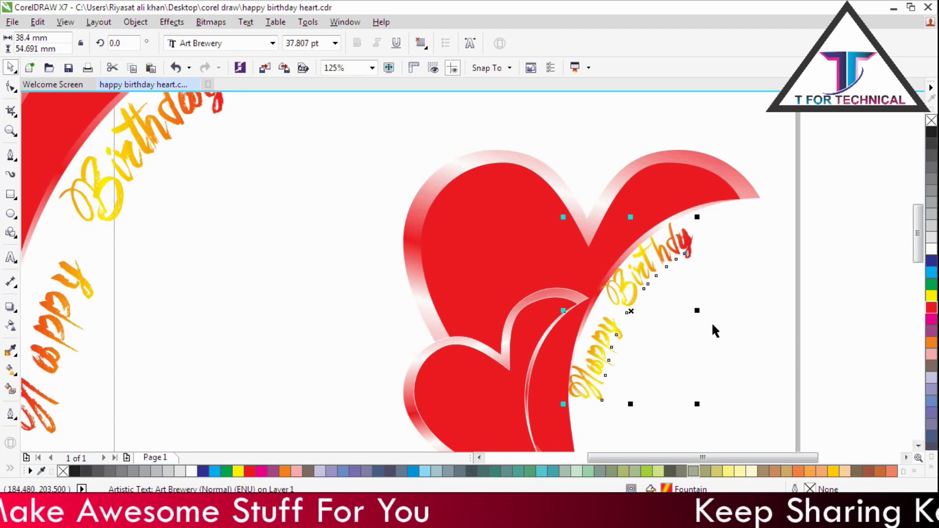
{"action": "scroll", "coordinate": [787, 307], "scroll_direction": "down", "scroll_amount": 1}
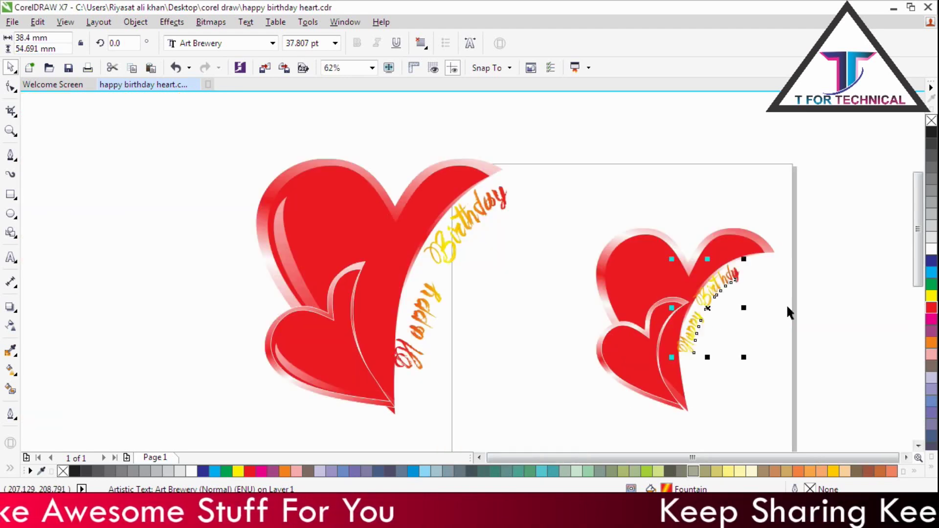
{"action": "left_click", "coordinate": [716, 290]}
{"action": "left_click_drag", "start_coordinate": [707, 363], "coordinate": [707, 379]}
{"action": "left_click_drag", "start_coordinate": [743, 261], "coordinate": [758, 252]}
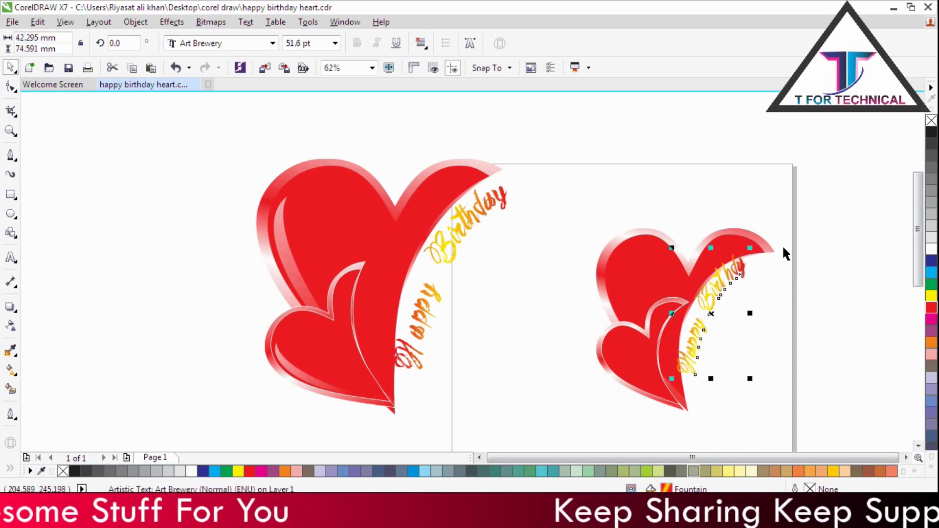
{"action": "left_click", "coordinate": [780, 251]}
- Try white, black, yellow and magenta outlines on the Happy Birthday text and settle on red
{"action": "left_click", "coordinate": [723, 283]}
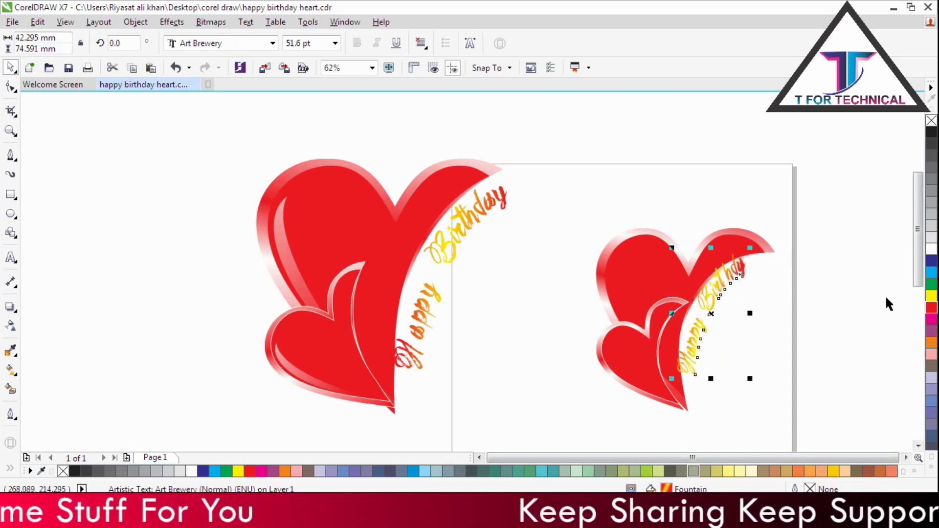
{"action": "right_click", "coordinate": [932, 249]}
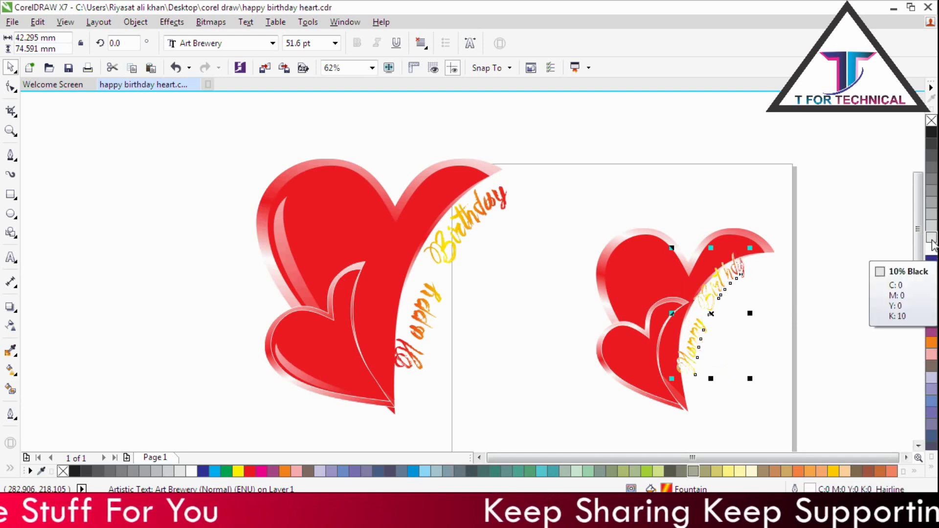
{"action": "right_click", "coordinate": [931, 132]}
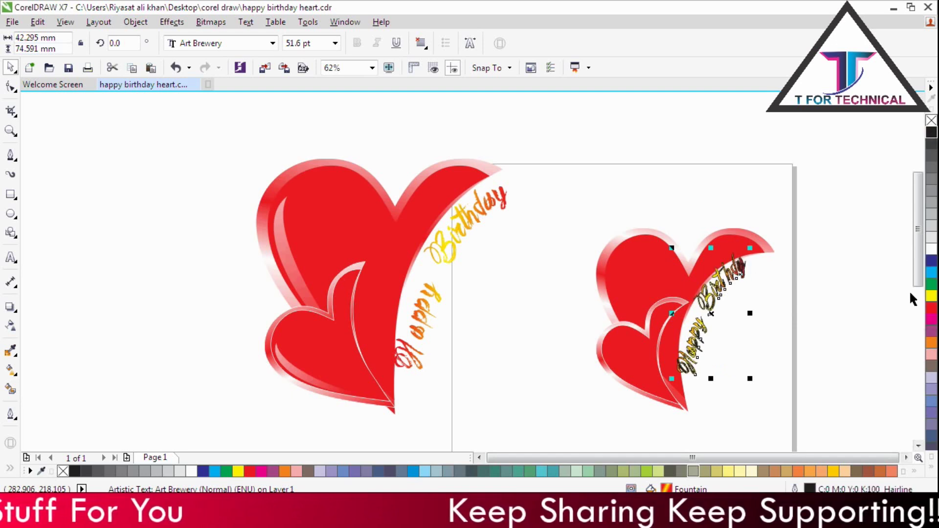
{"action": "right_click", "coordinate": [929, 308]}
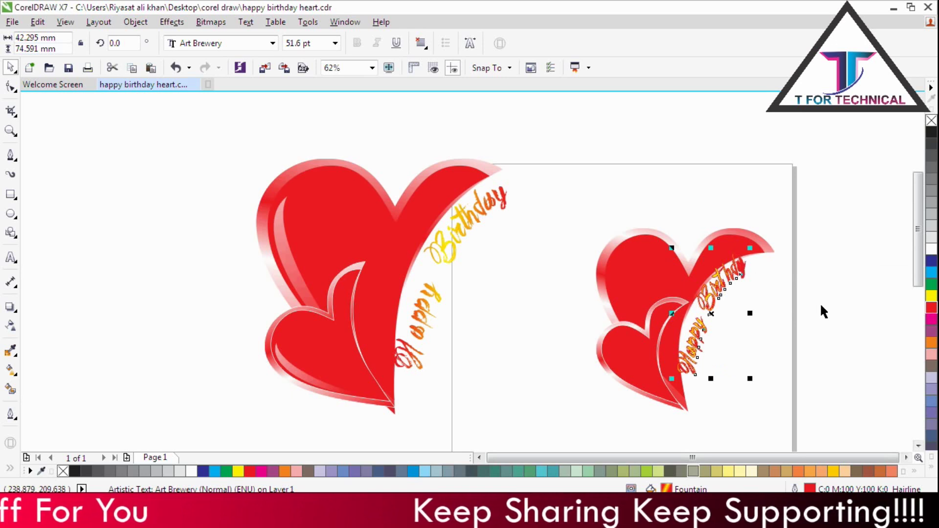
{"action": "right_click", "coordinate": [932, 296]}
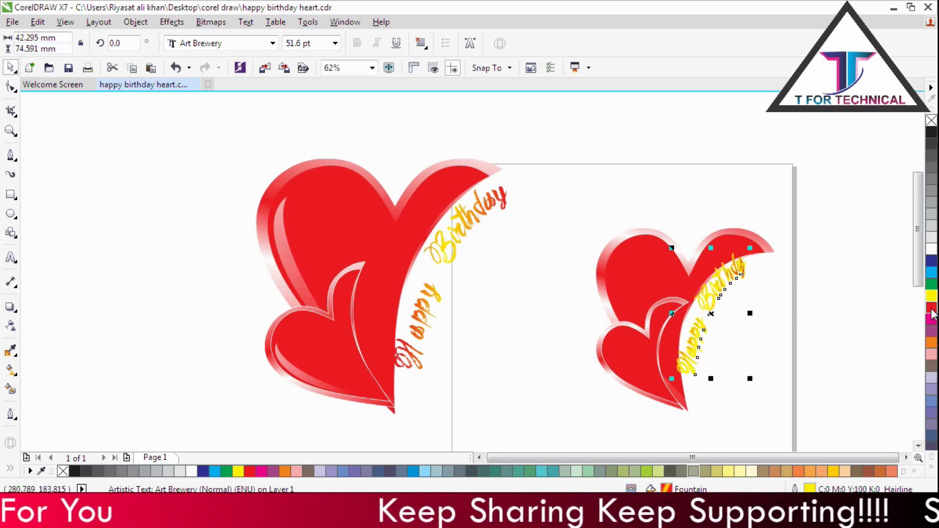
{"action": "right_click", "coordinate": [931, 319]}
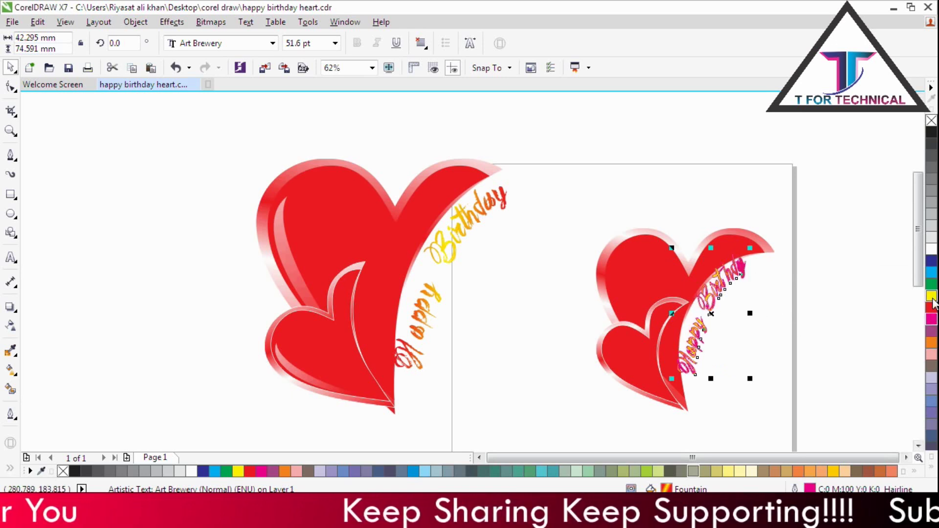
{"action": "right_click", "coordinate": [932, 307]}
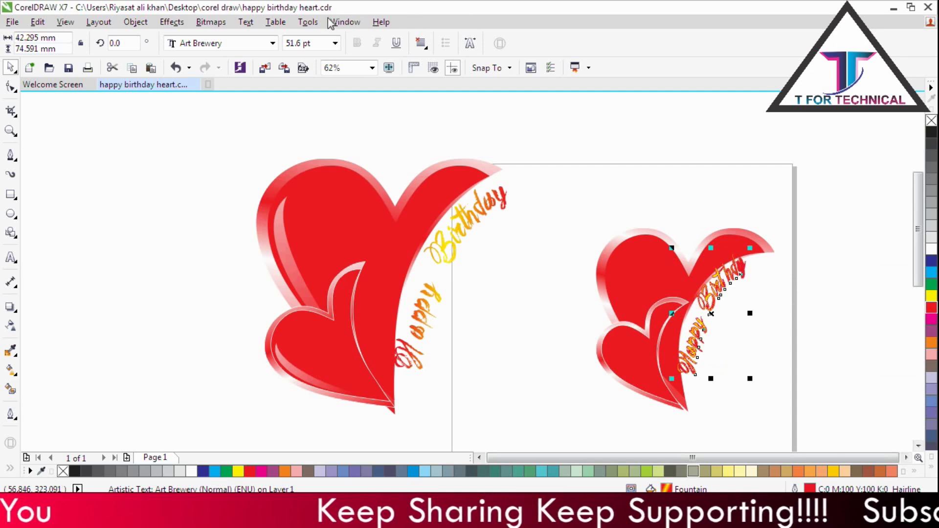
{"action": "left_click", "coordinate": [335, 45]}
{"action": "left_click", "coordinate": [320, 63]}
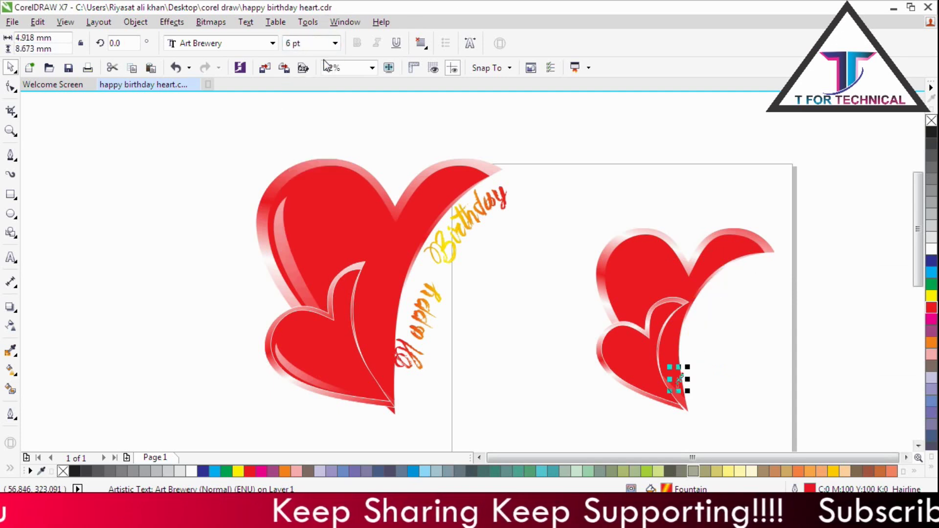
{"action": "key", "text": "ctrl+z"}
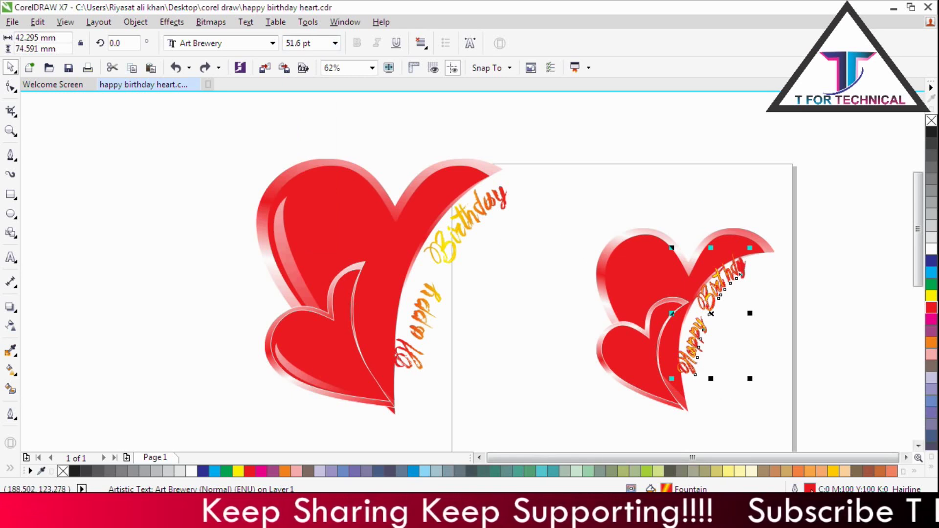
- Set the Happy Birthday text's outline width to Hairline in the Outline Pen settings
{"action": "key", "text": "F12"}
{"action": "left_click", "coordinate": [381, 167]}
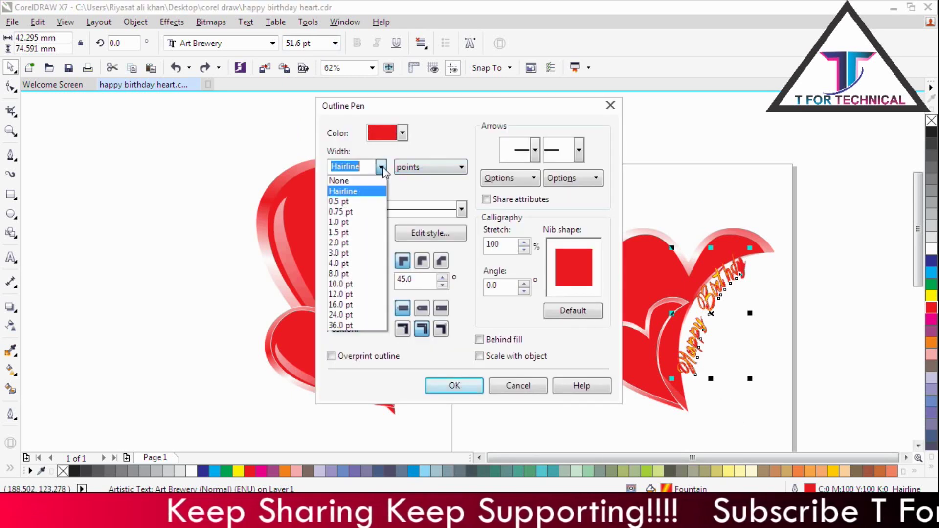
{"action": "left_click", "coordinate": [368, 193]}
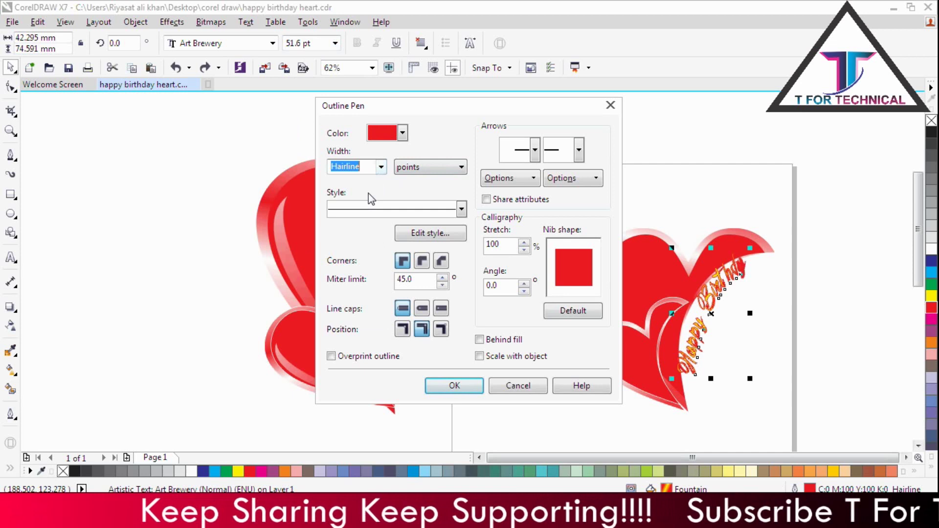
{"action": "left_click", "coordinate": [439, 383]}
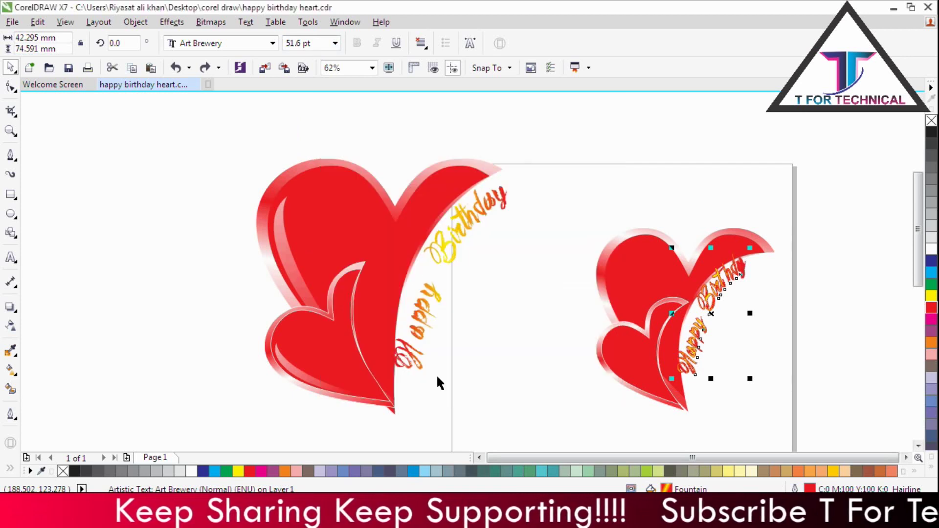
{"action": "left_click", "coordinate": [781, 333]}
- Select both new hearts together with their Happy Birthday text
{"action": "scroll", "coordinate": [702, 458], "scroll_direction": "down", "scroll_amount": 1}
{"action": "scroll", "coordinate": [701, 458], "scroll_direction": "down", "scroll_amount": 2}
{"action": "left_click_drag", "start_coordinate": [796, 143], "coordinate": [576, 401]}
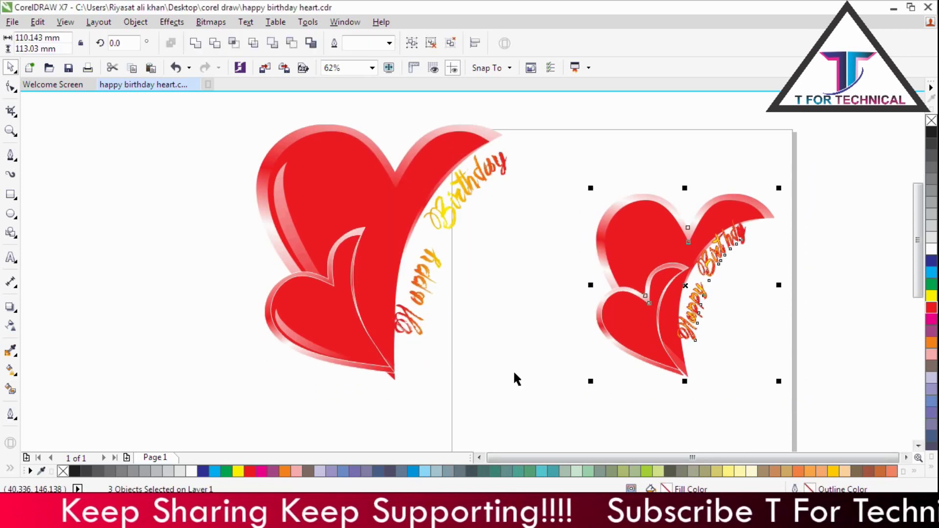